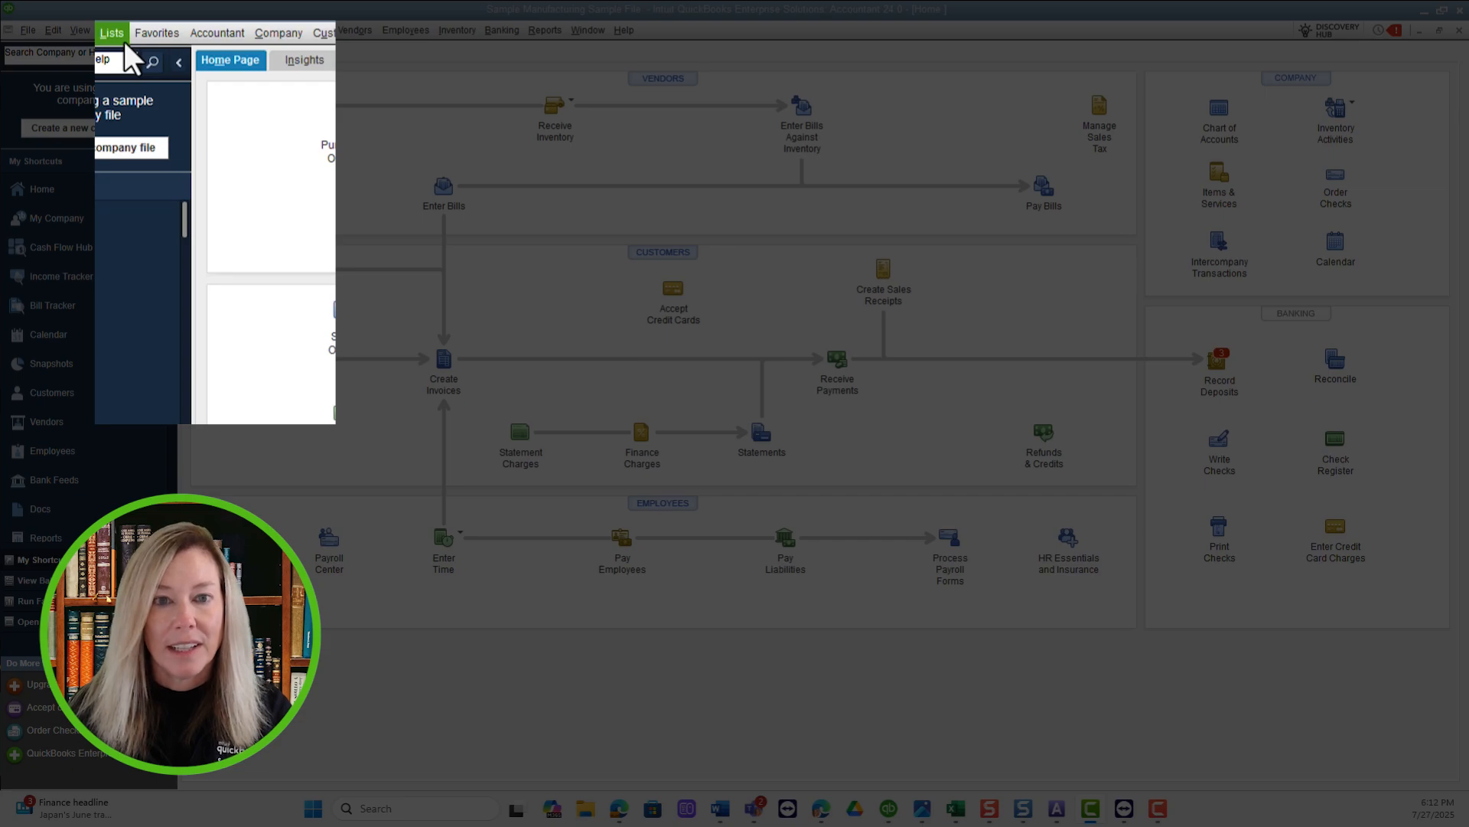
Open the Add/Edit Multiple List Entries window.
{"action": "left_click", "coordinate": [123, 38]}
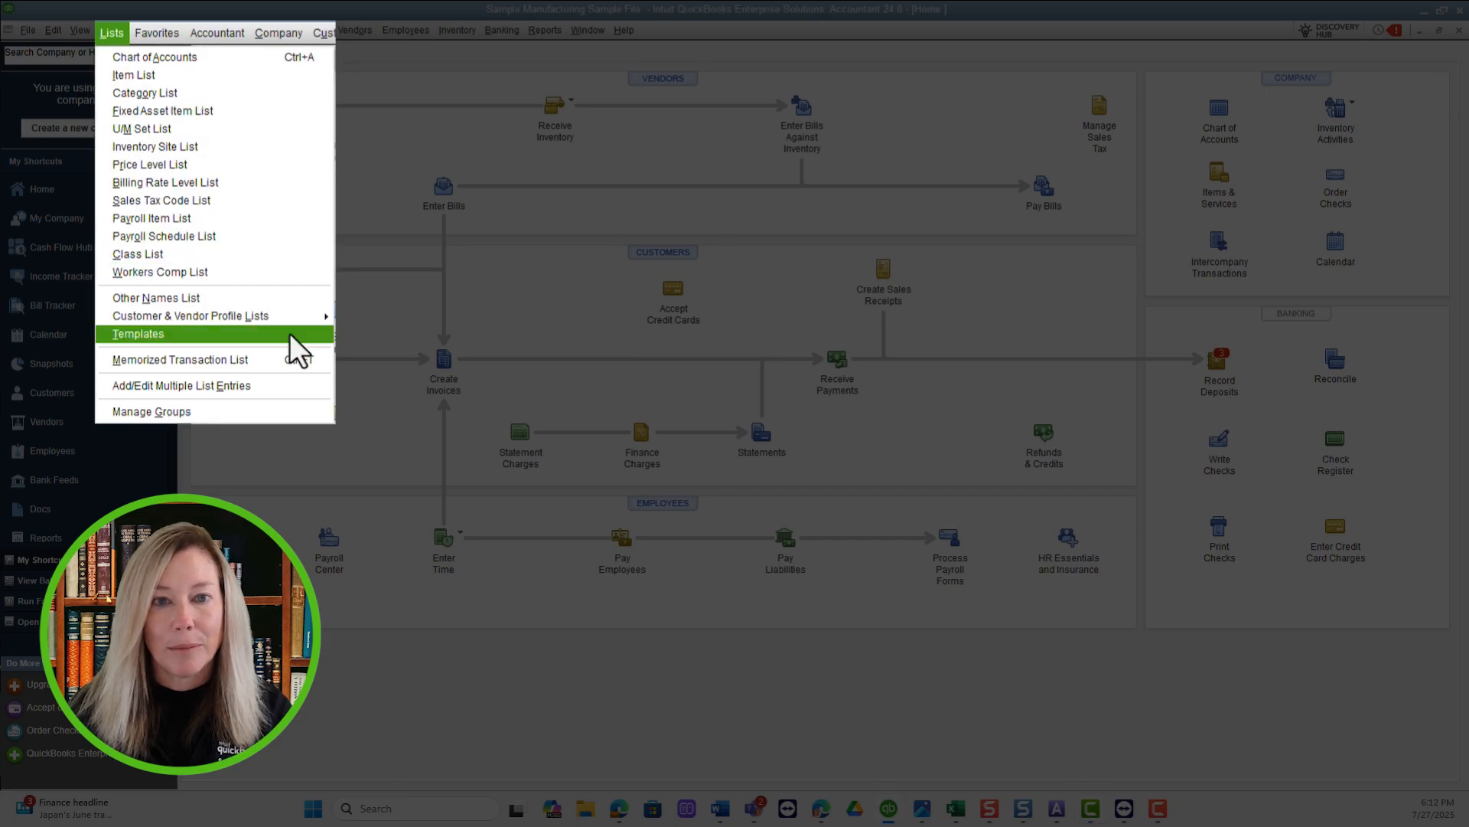
{"action": "left_click", "coordinate": [300, 384]}
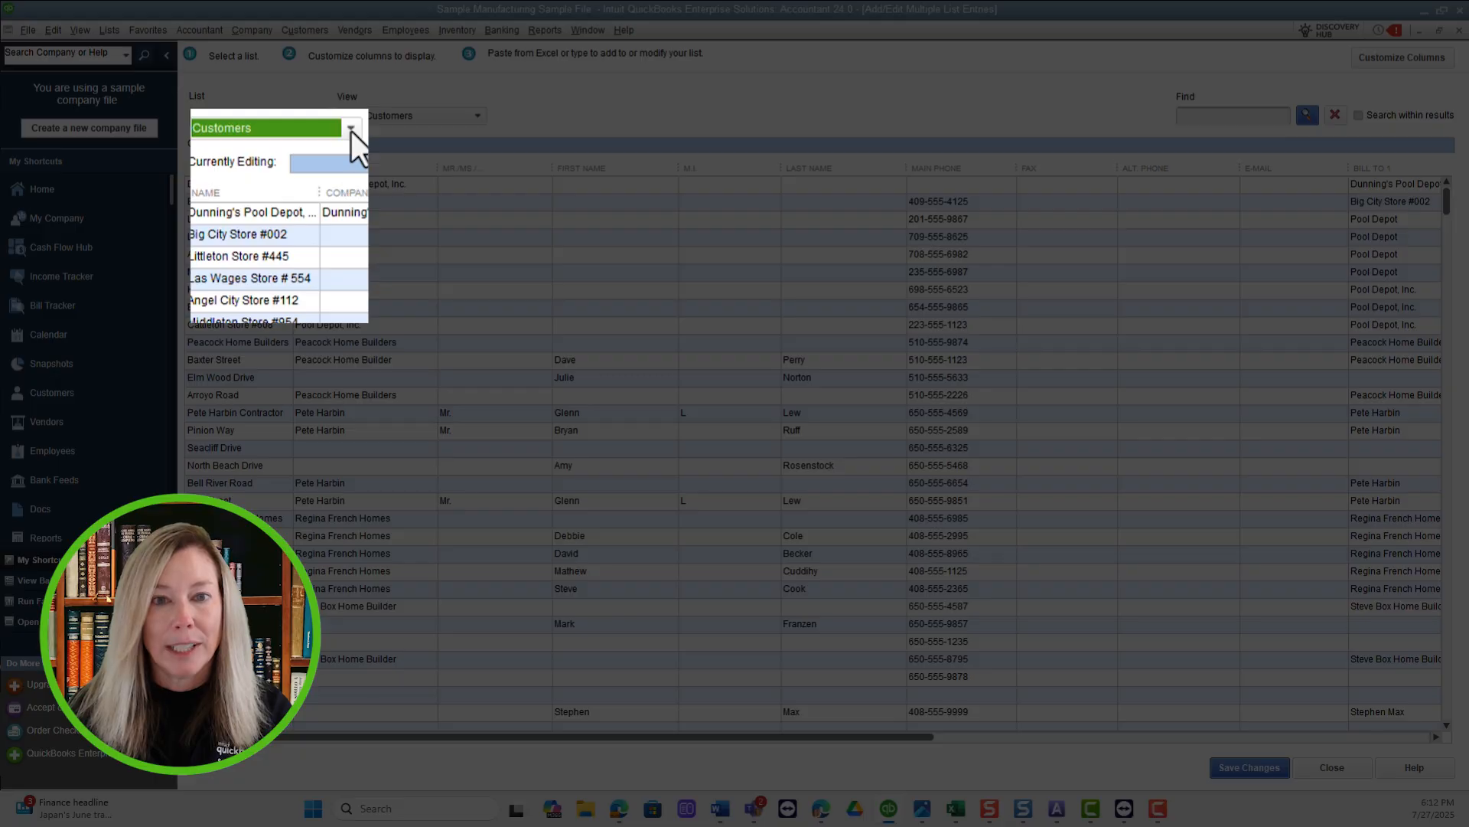
Look through the Vendors, Service Items, Inventory Parts, Non-Inventory Parts, Inventory Sites, Inventory Assemblies and Vendor Items lists one after another.
{"action": "left_click", "coordinate": [351, 132]}
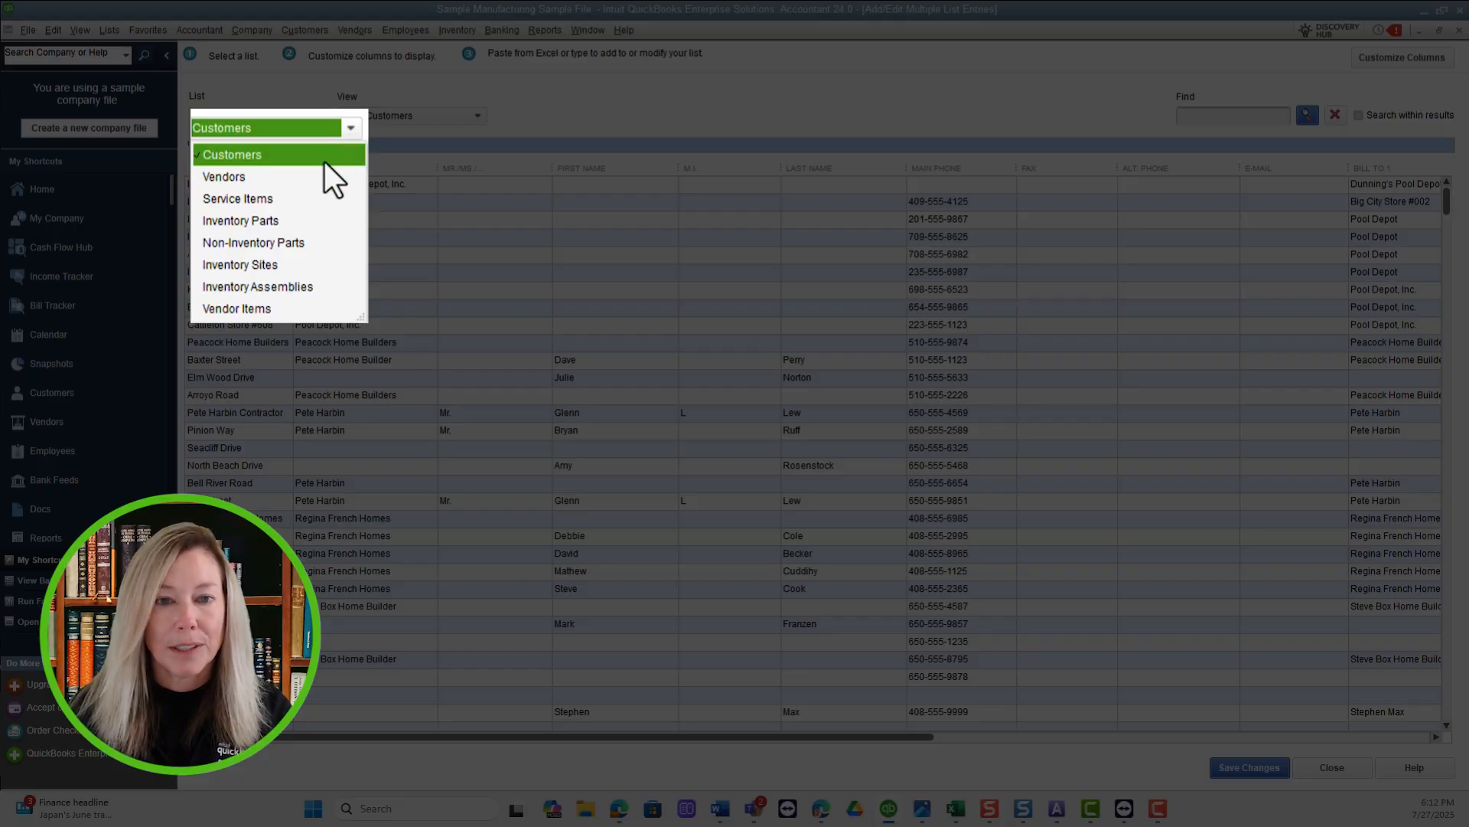
{"action": "left_click", "coordinate": [324, 179]}
{"action": "left_click", "coordinate": [350, 127]}
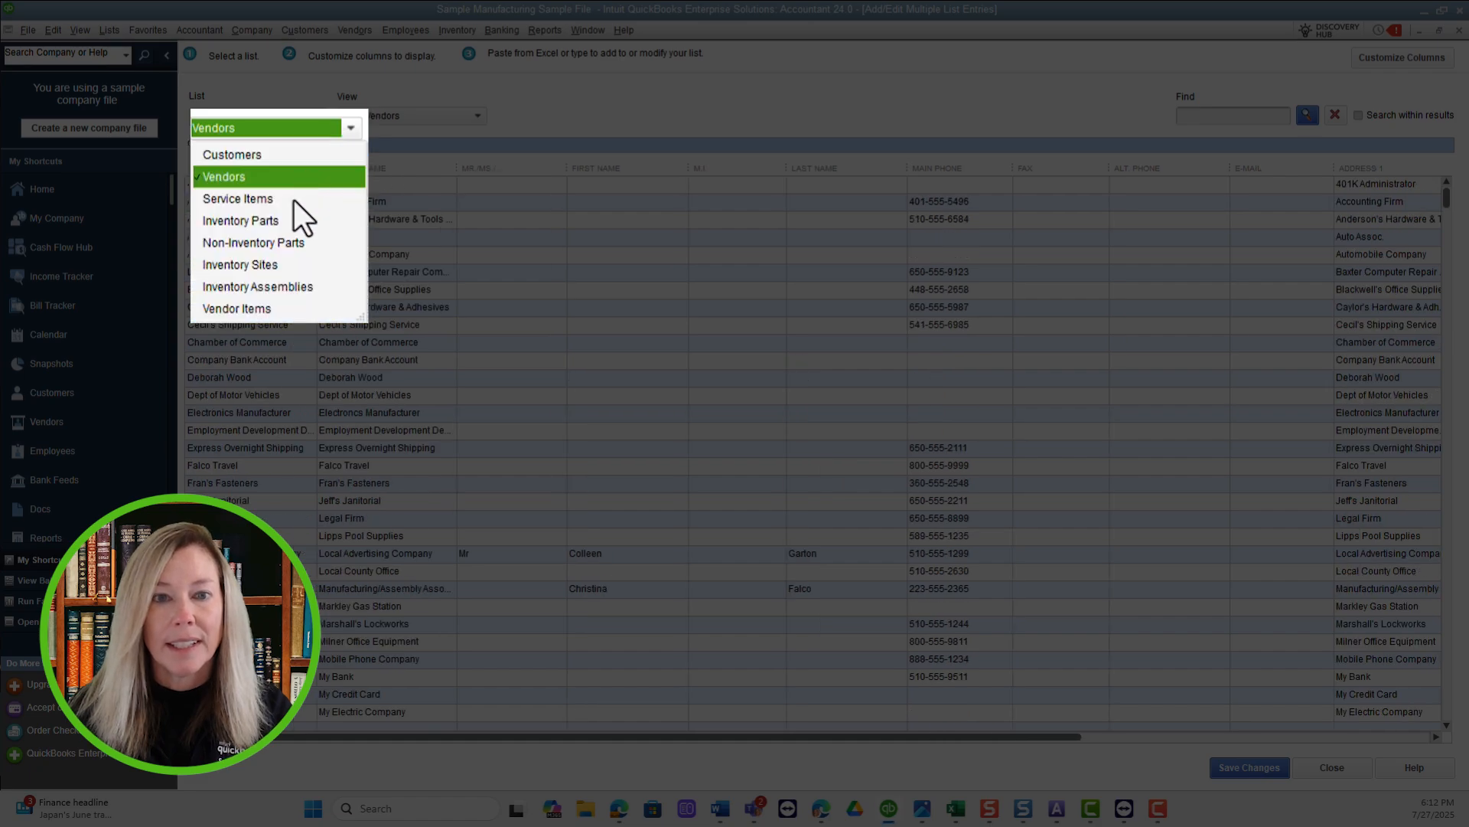
{"action": "left_click", "coordinate": [321, 198]}
{"action": "left_click", "coordinate": [351, 127]}
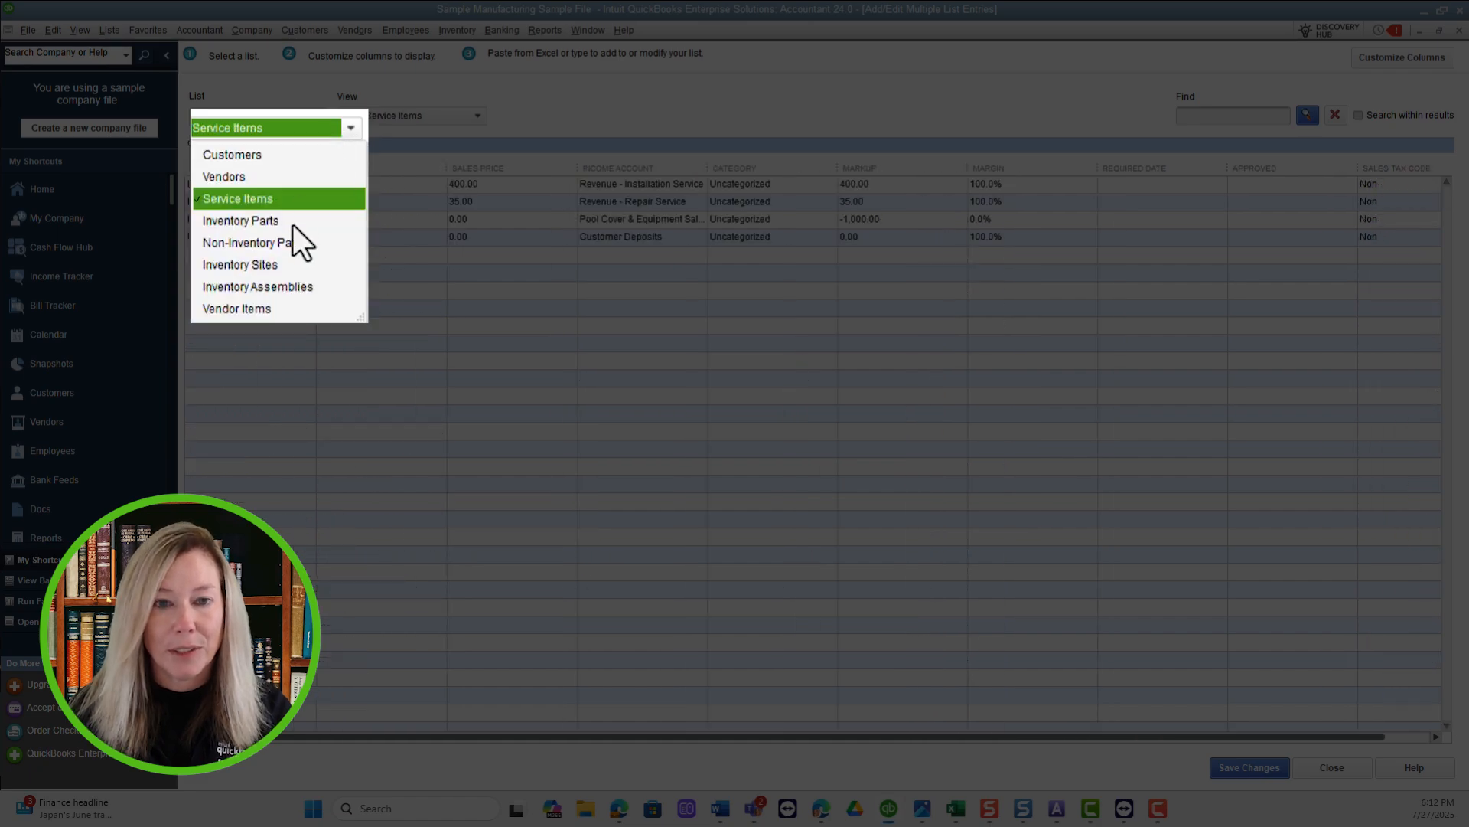
{"action": "left_click", "coordinate": [293, 220]}
{"action": "left_click", "coordinate": [351, 128]}
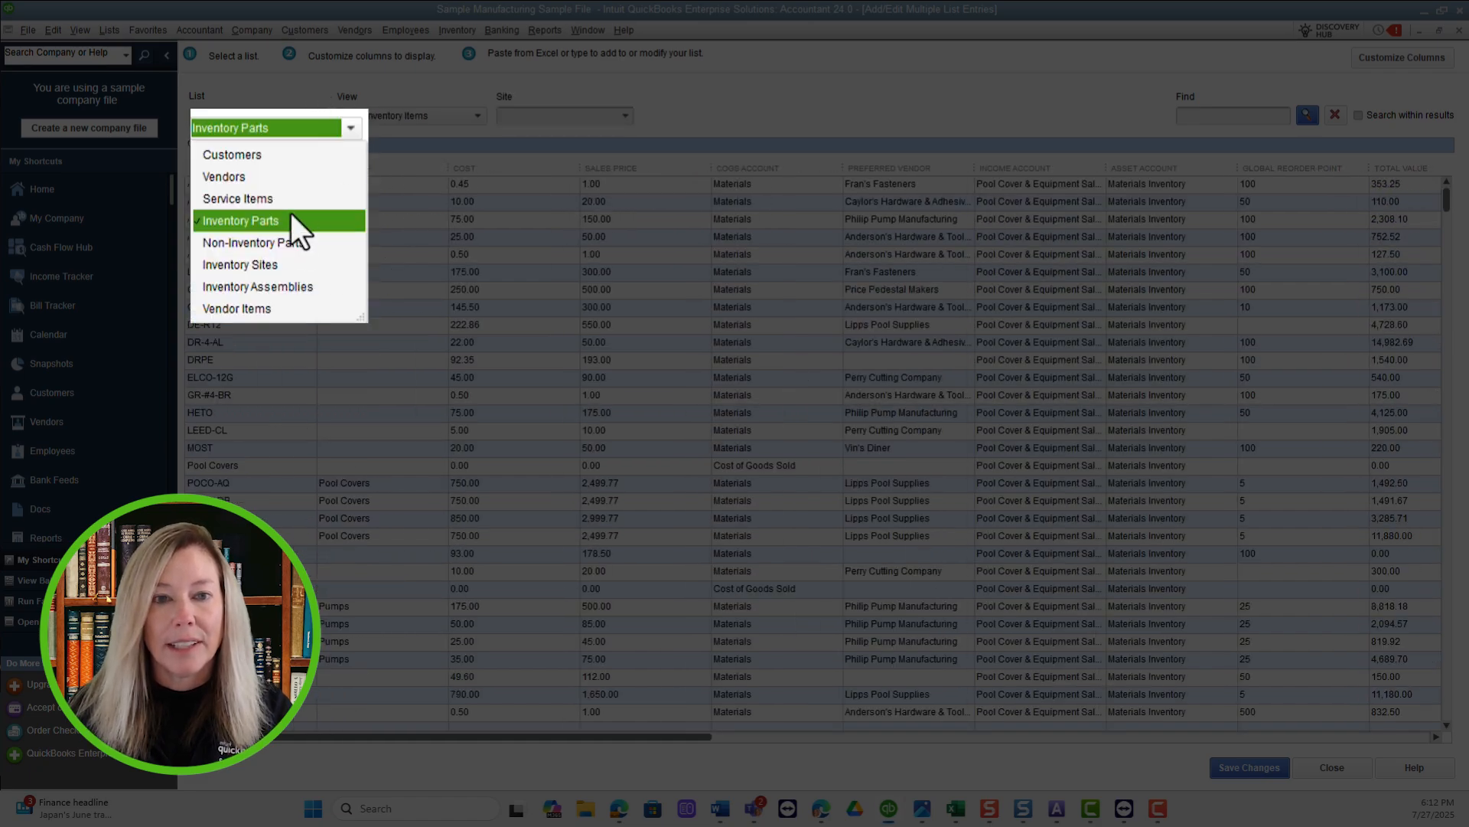
{"action": "left_click", "coordinate": [295, 242]}
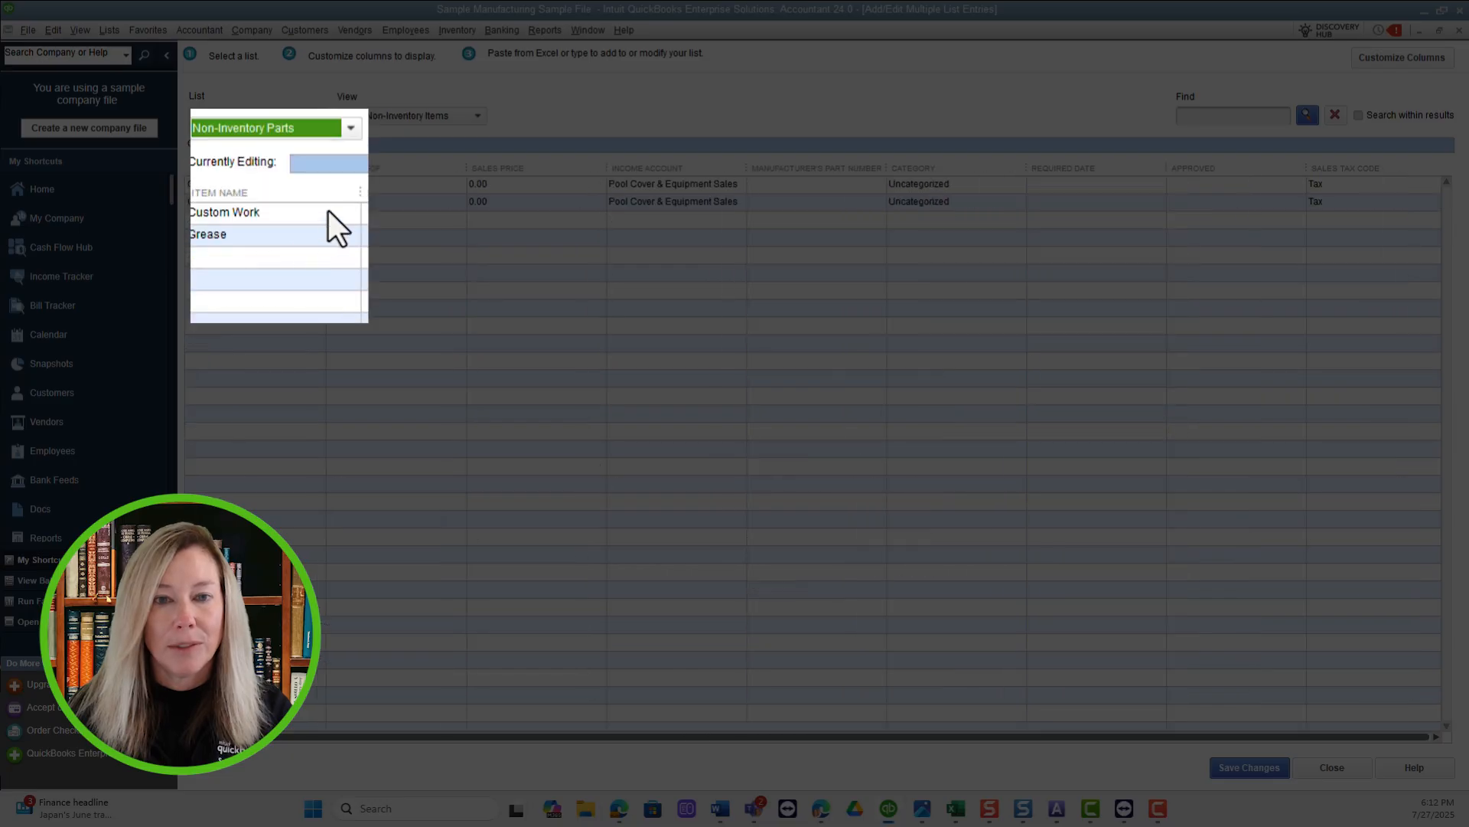
{"action": "left_click", "coordinate": [351, 128]}
{"action": "left_click", "coordinate": [284, 264]}
{"action": "left_click", "coordinate": [351, 128]}
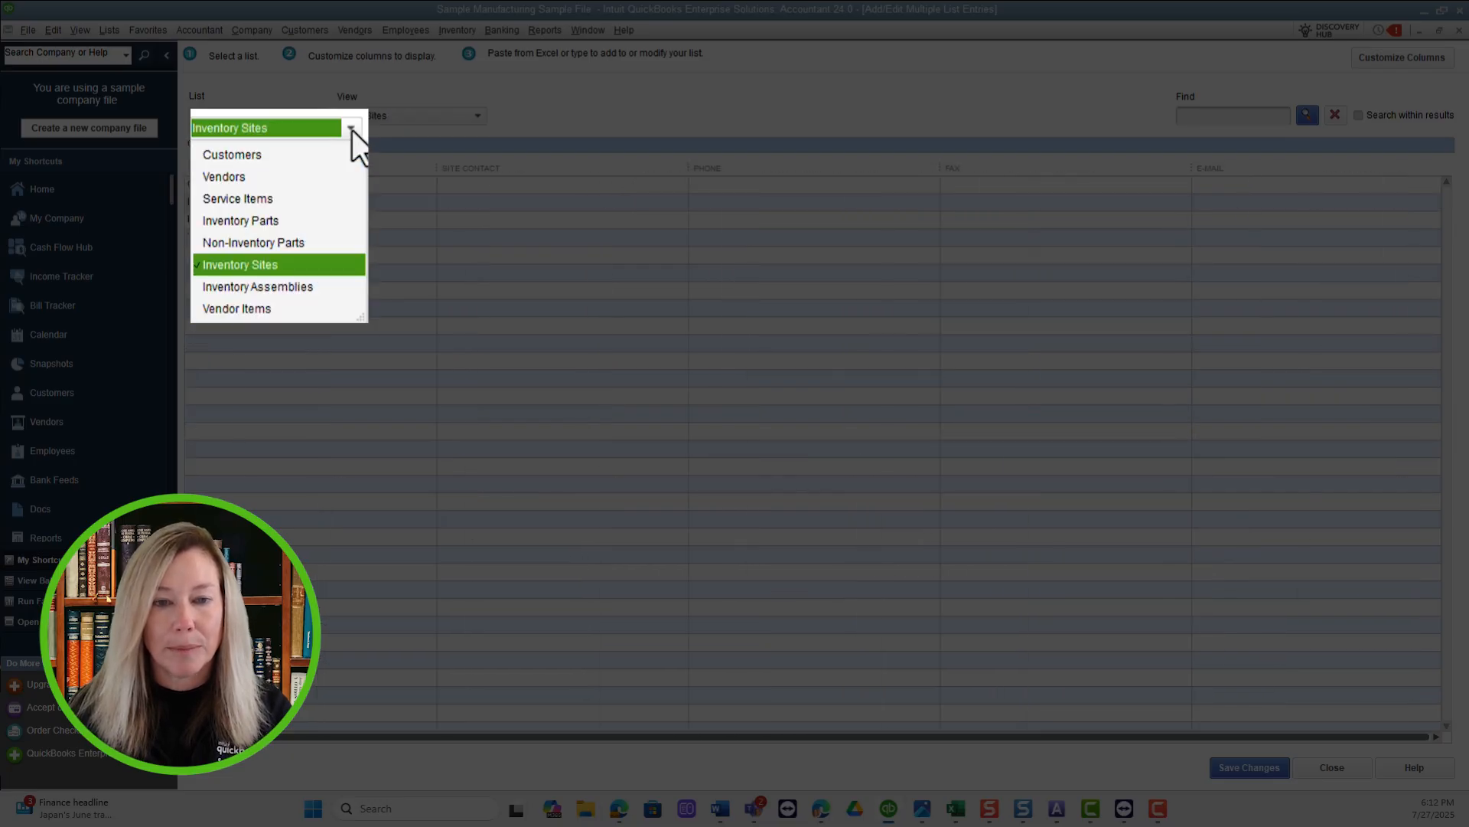
{"action": "left_click", "coordinate": [301, 288]}
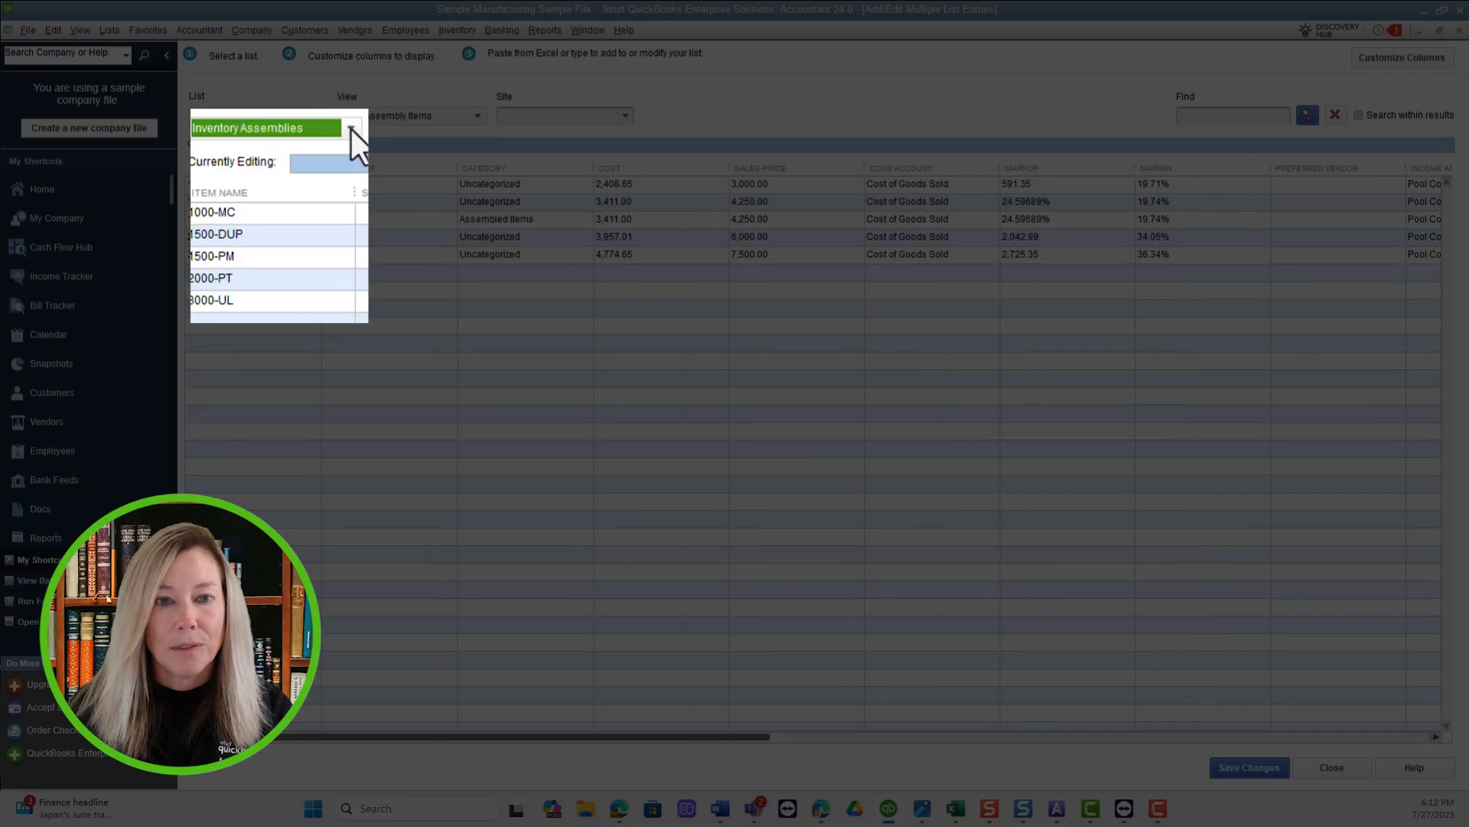
{"action": "left_click", "coordinate": [351, 129]}
{"action": "left_click", "coordinate": [311, 309]}
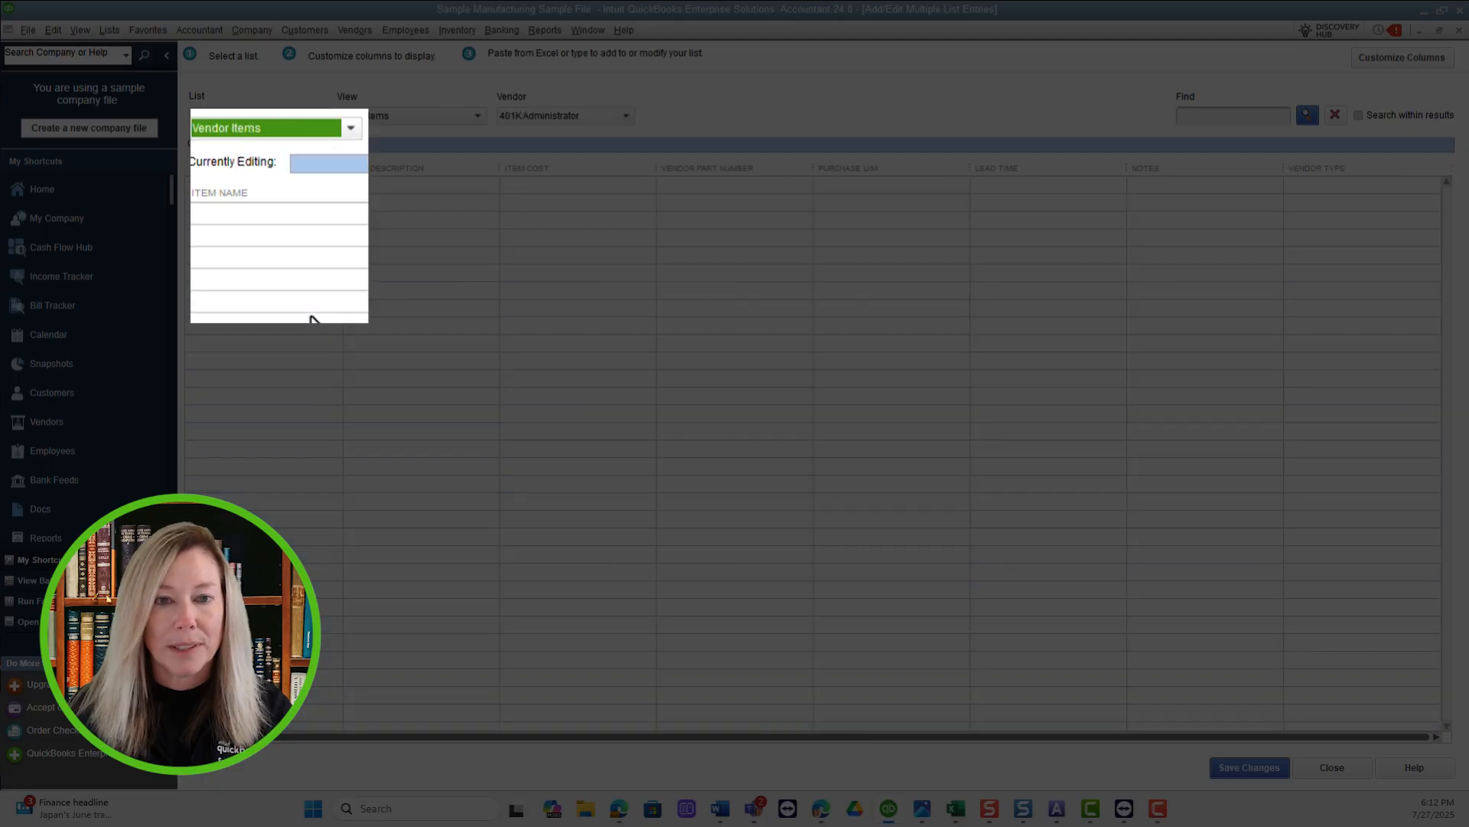
Load the Inventory Parts list for editing and open its column customization.
{"action": "left_click", "coordinate": [351, 128]}
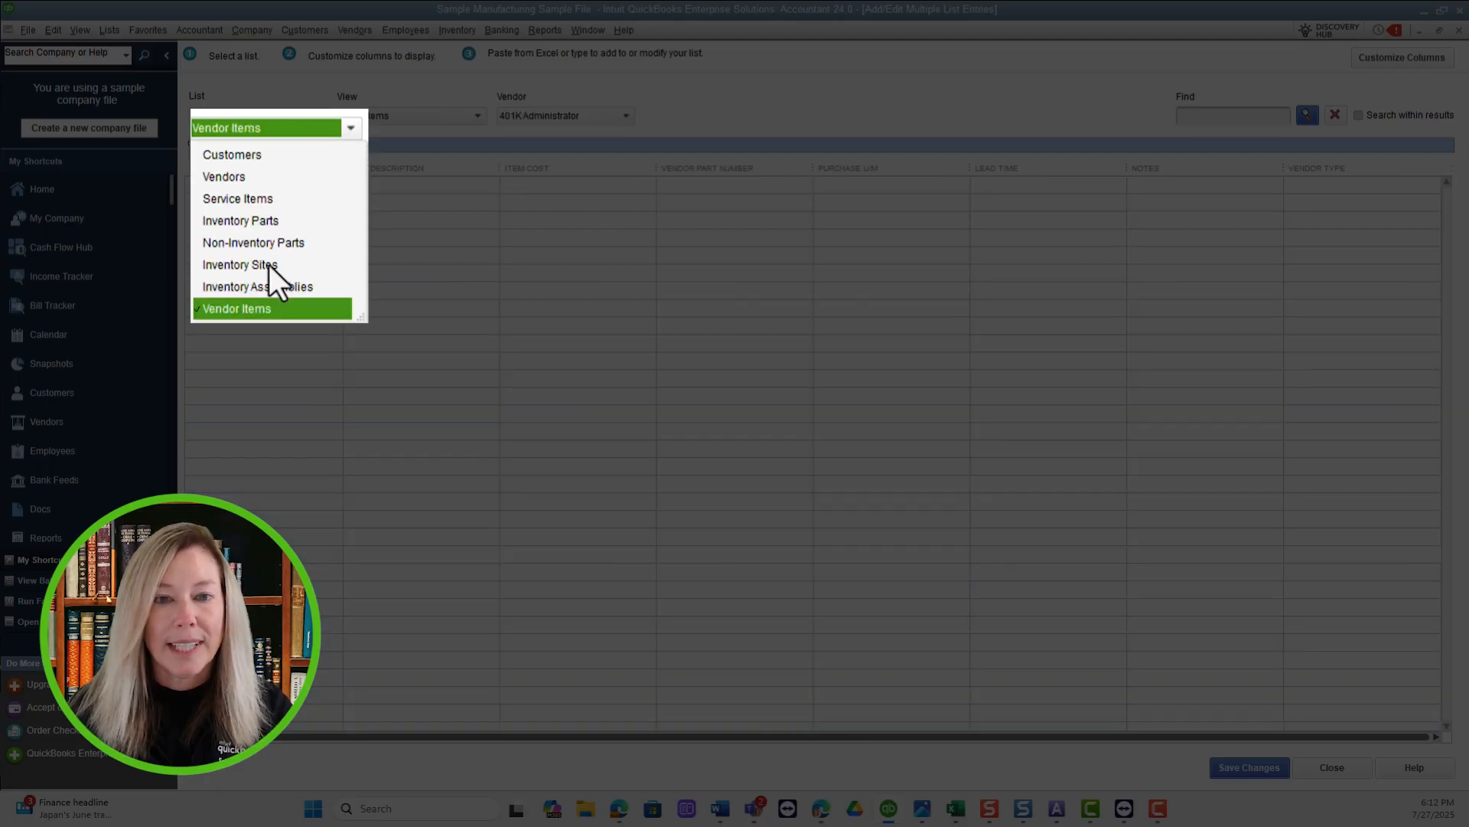
{"action": "left_click", "coordinate": [267, 222]}
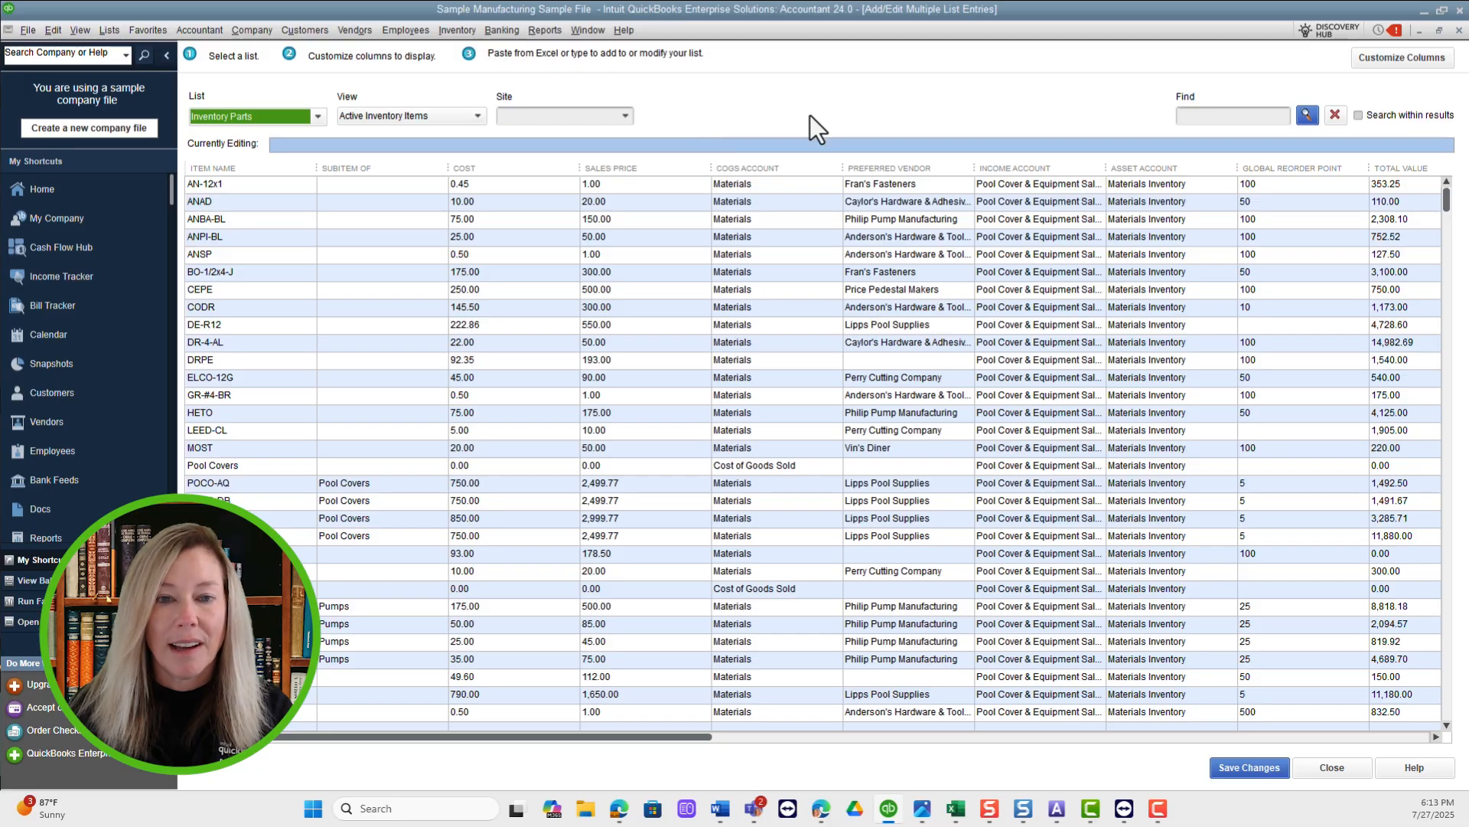
{"action": "left_click", "coordinate": [1436, 60]}
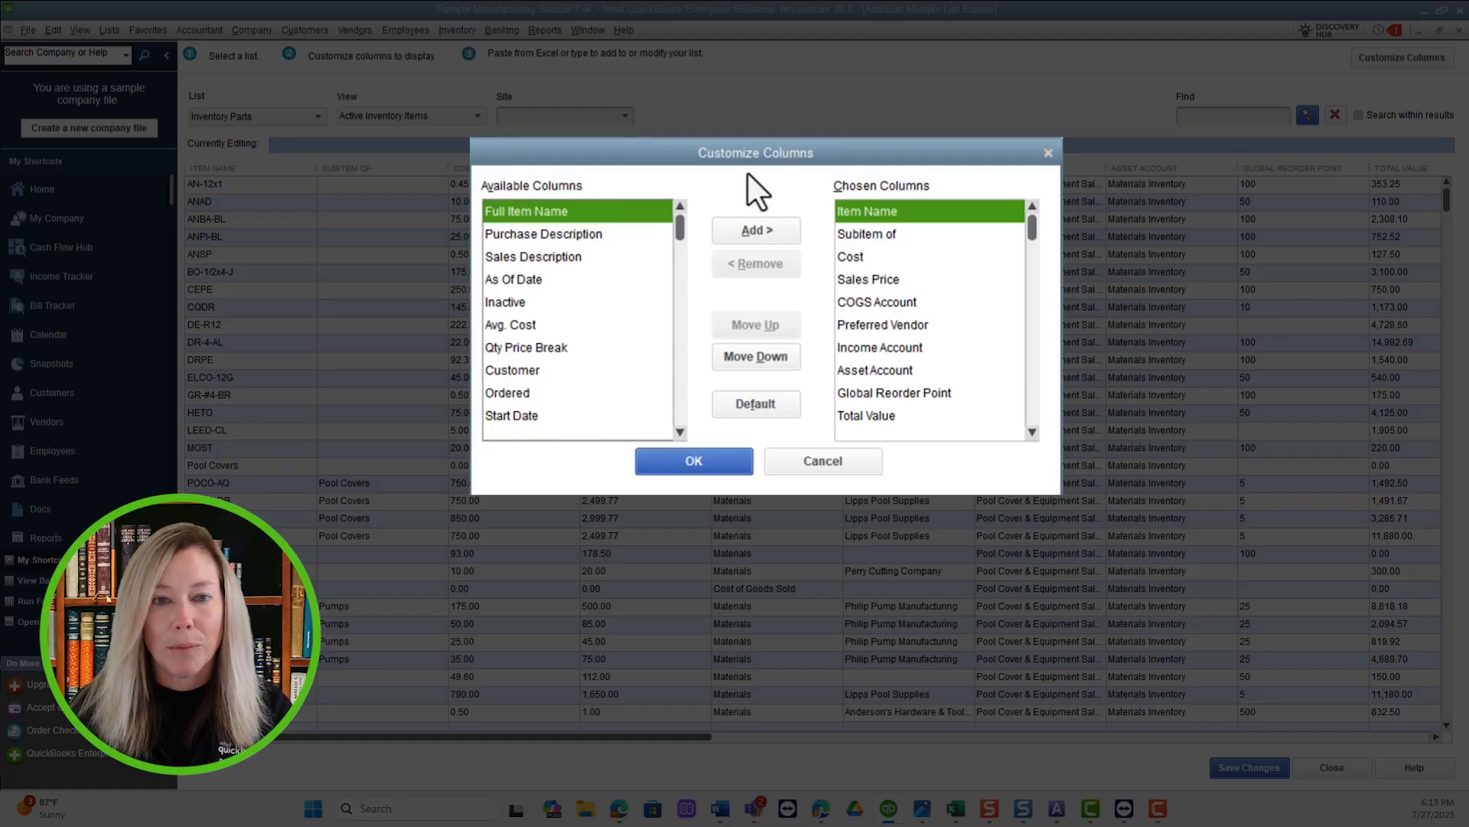
Add Purchase Description to the chosen columns and remove Sales Tax Code from them.
{"action": "left_click", "coordinate": [766, 229]}
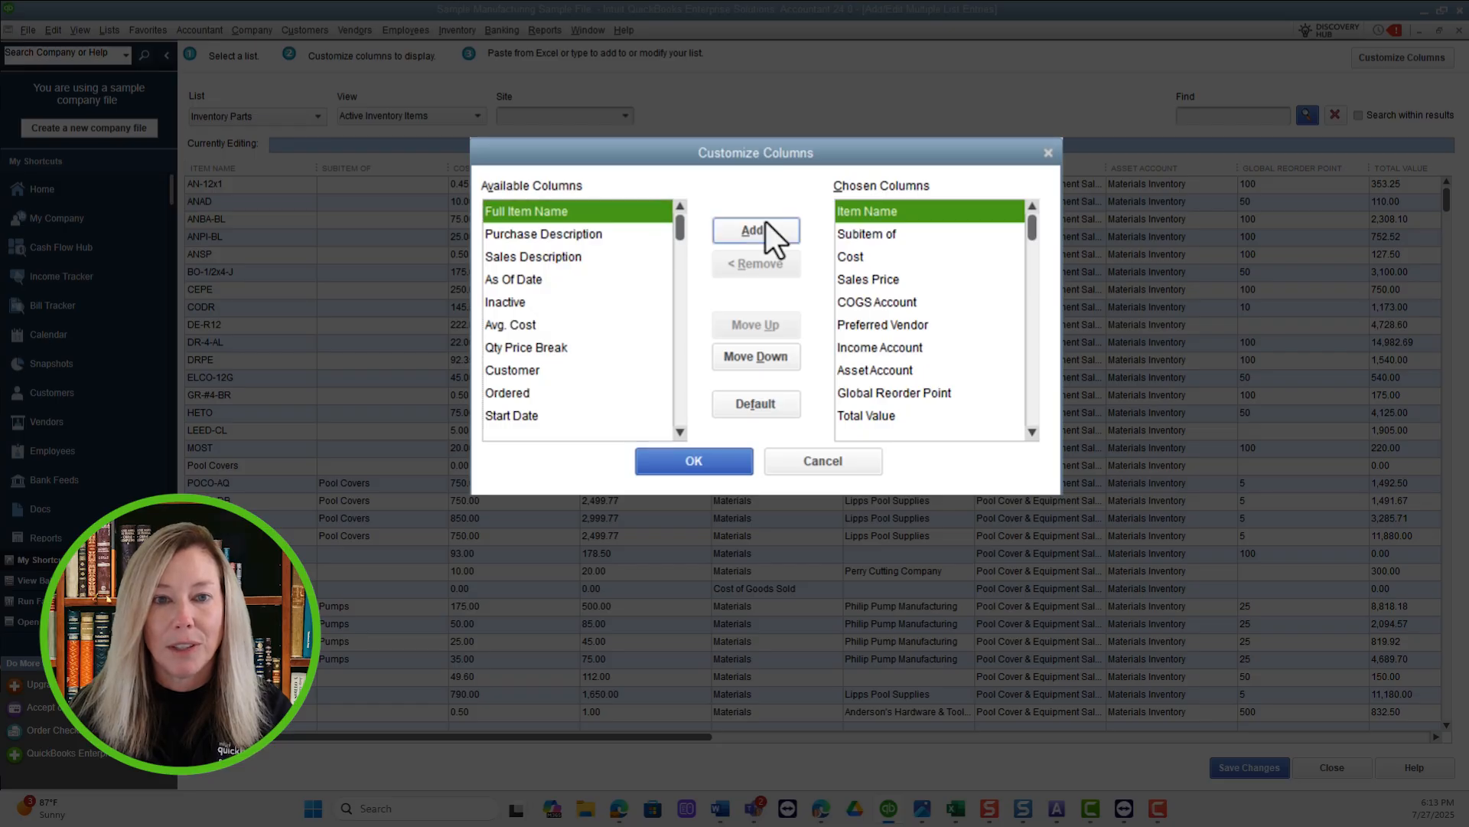
{"action": "left_click", "coordinate": [761, 260]}
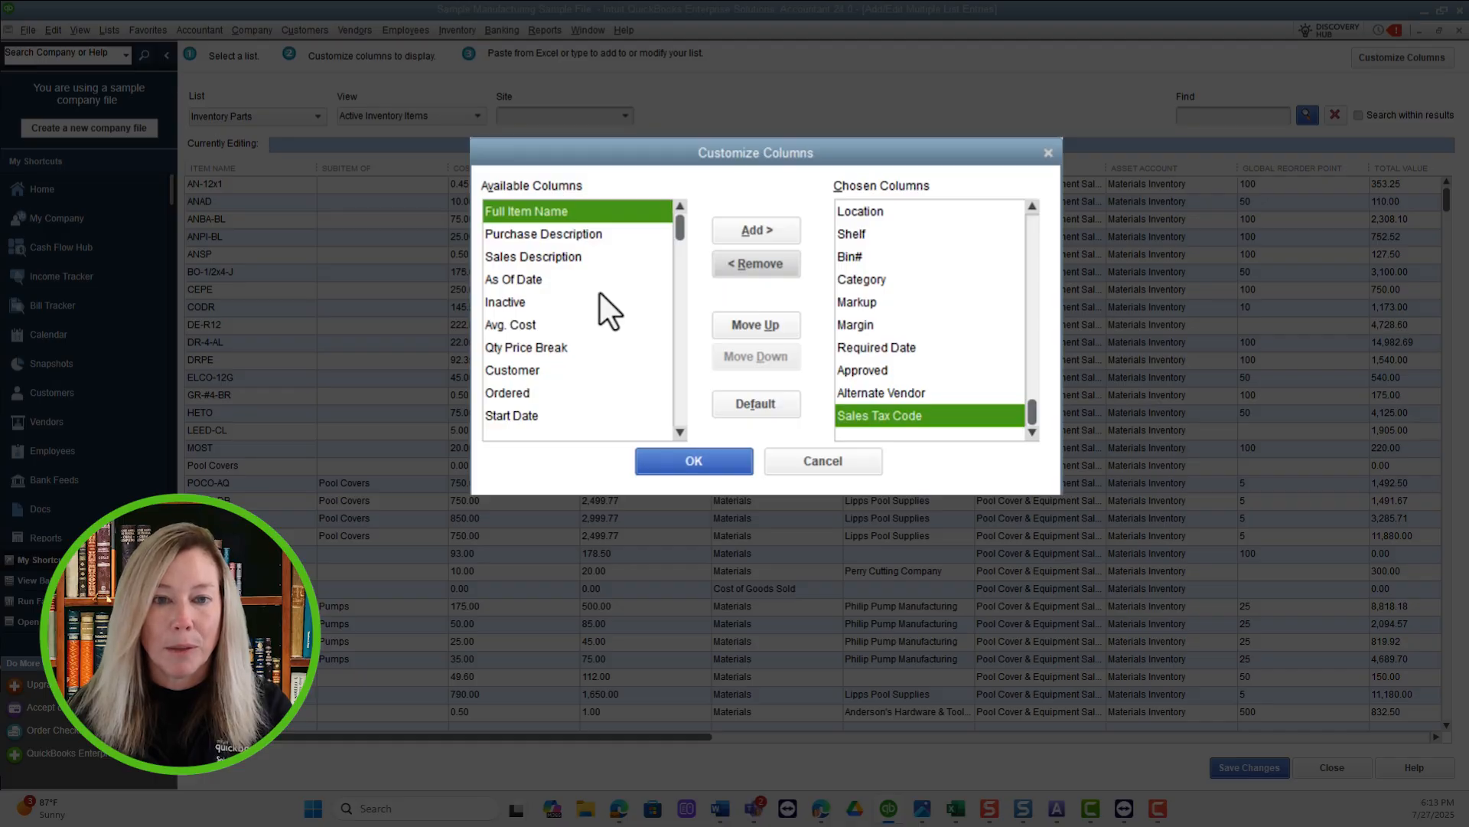
{"action": "left_click", "coordinate": [562, 236]}
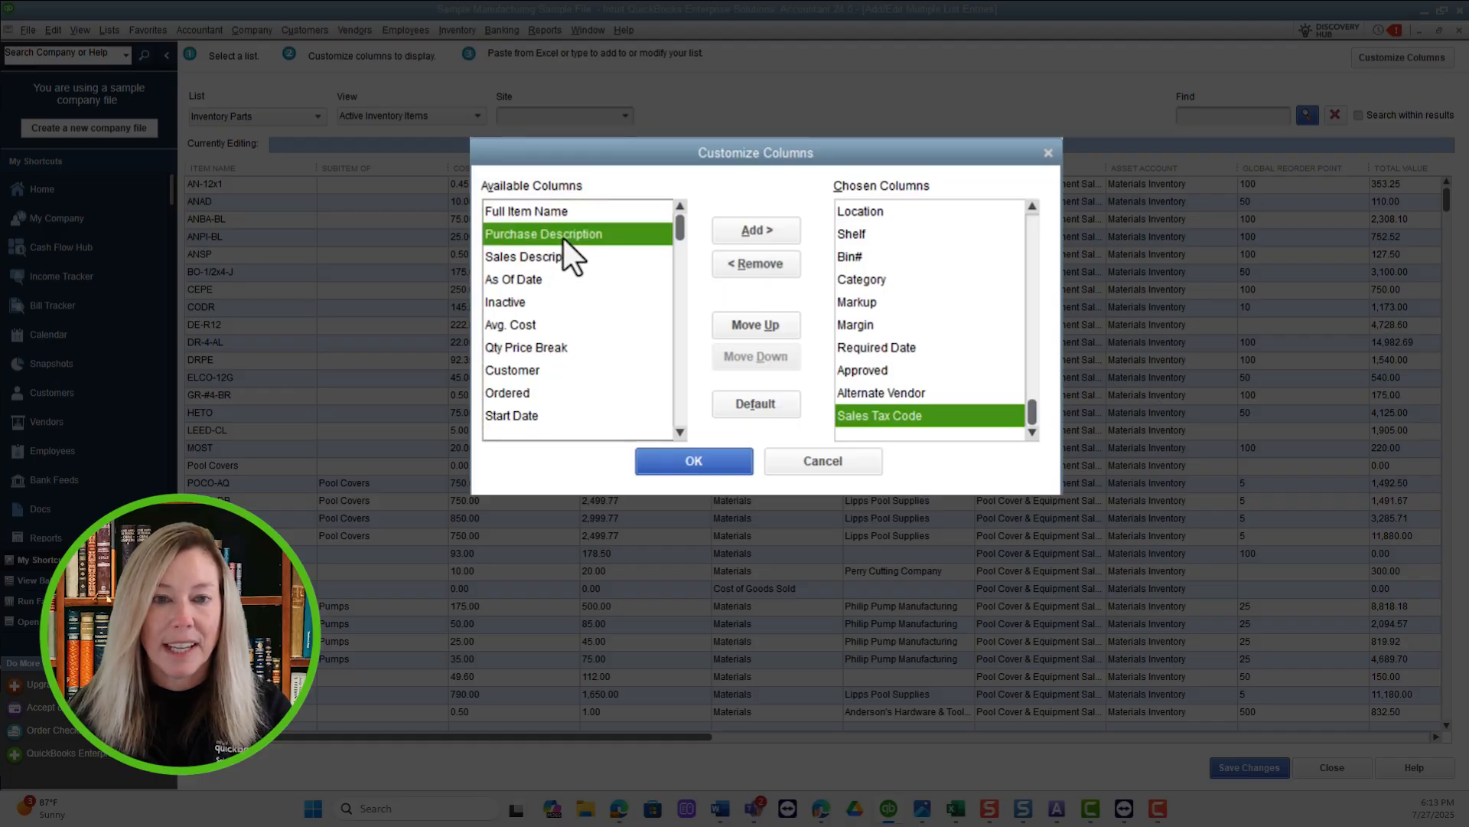
{"action": "left_click", "coordinate": [764, 230]}
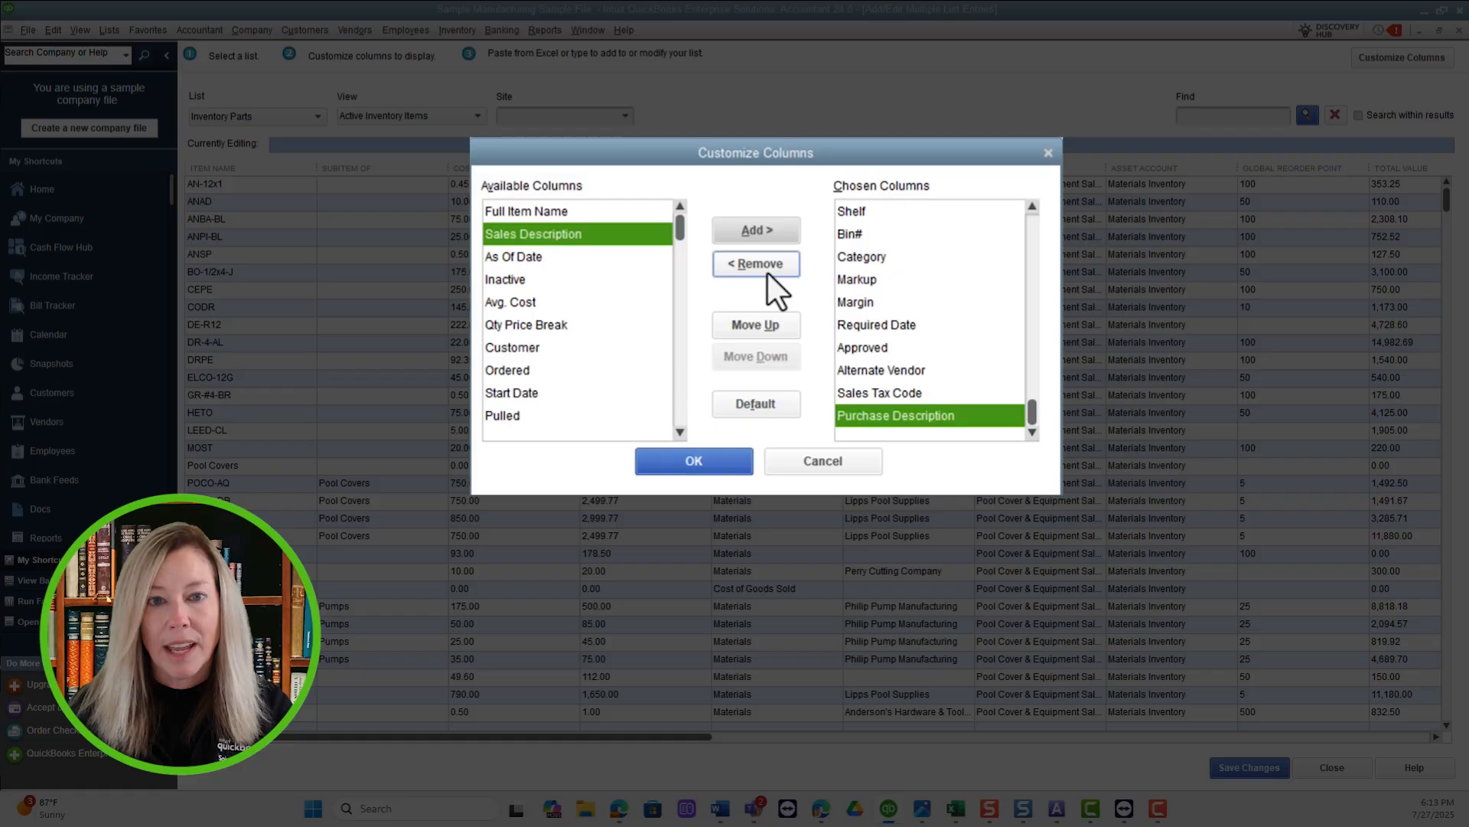
{"action": "left_click", "coordinate": [922, 396]}
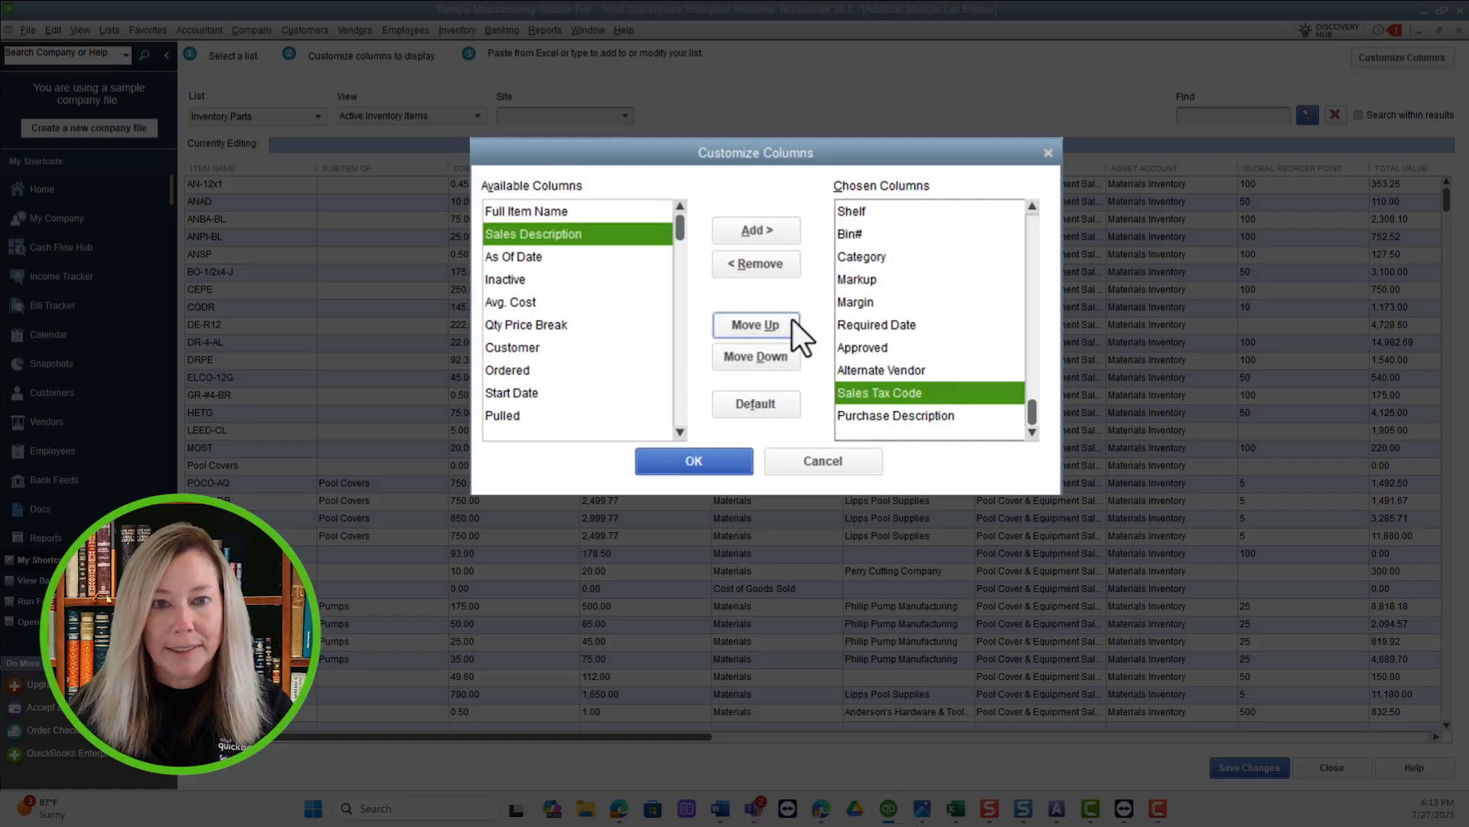
{"action": "left_click", "coordinate": [769, 258]}
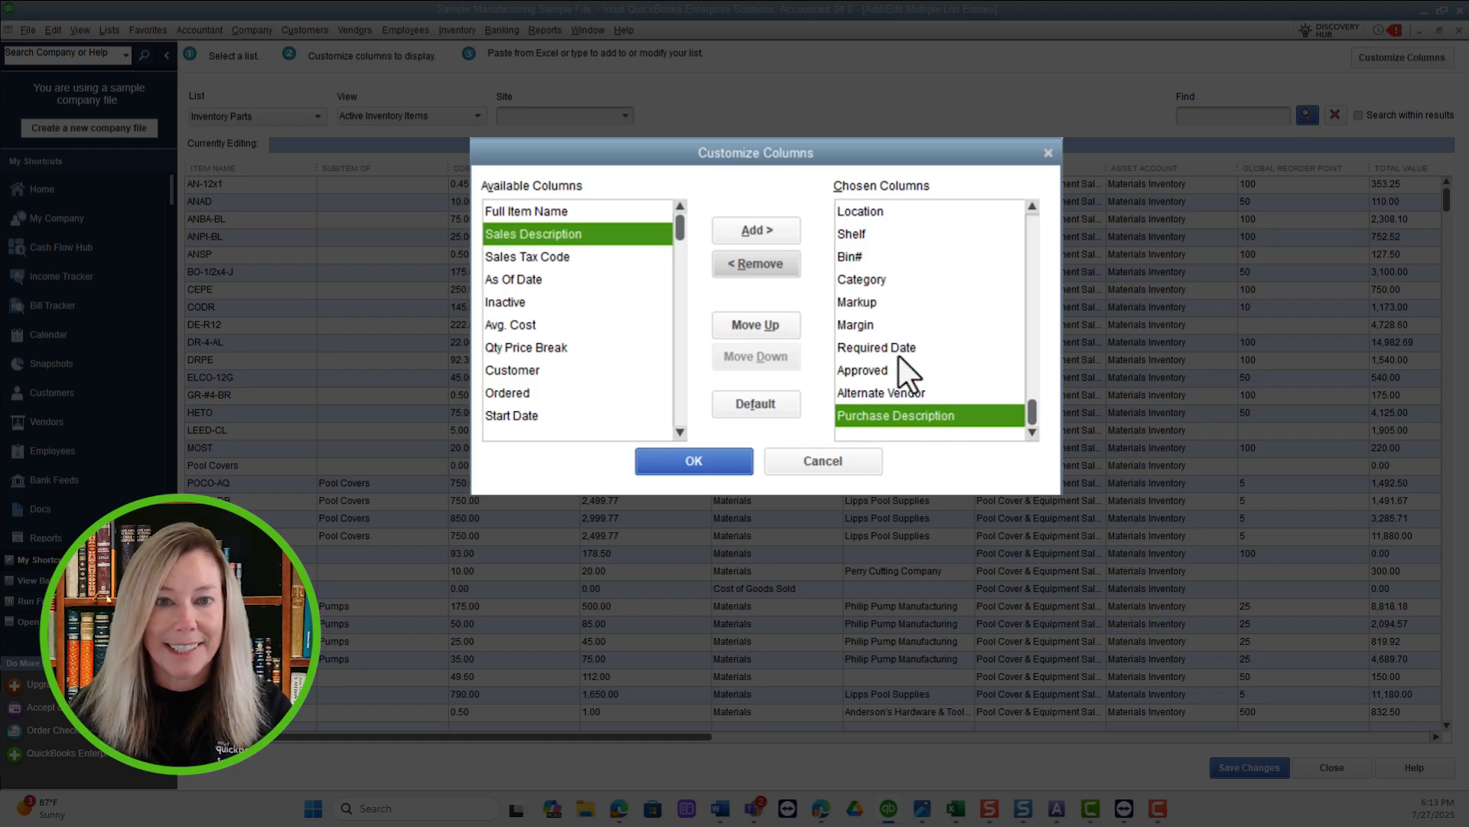
Move the Margin column up two places in the chosen columns and back down two places.
{"action": "left_click", "coordinate": [878, 325]}
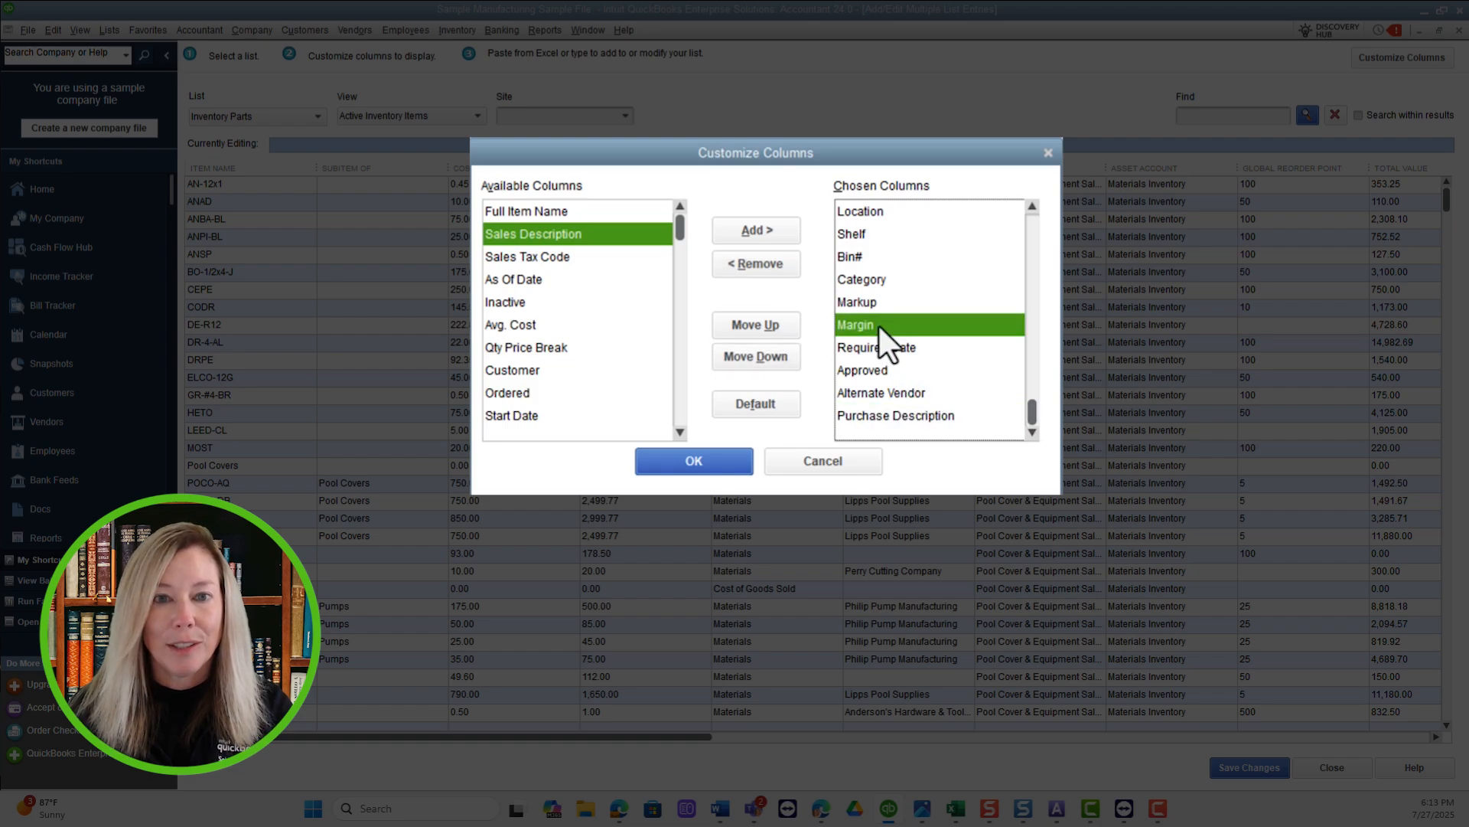
{"action": "left_click", "coordinate": [749, 326]}
{"action": "left_click", "coordinate": [749, 326]}
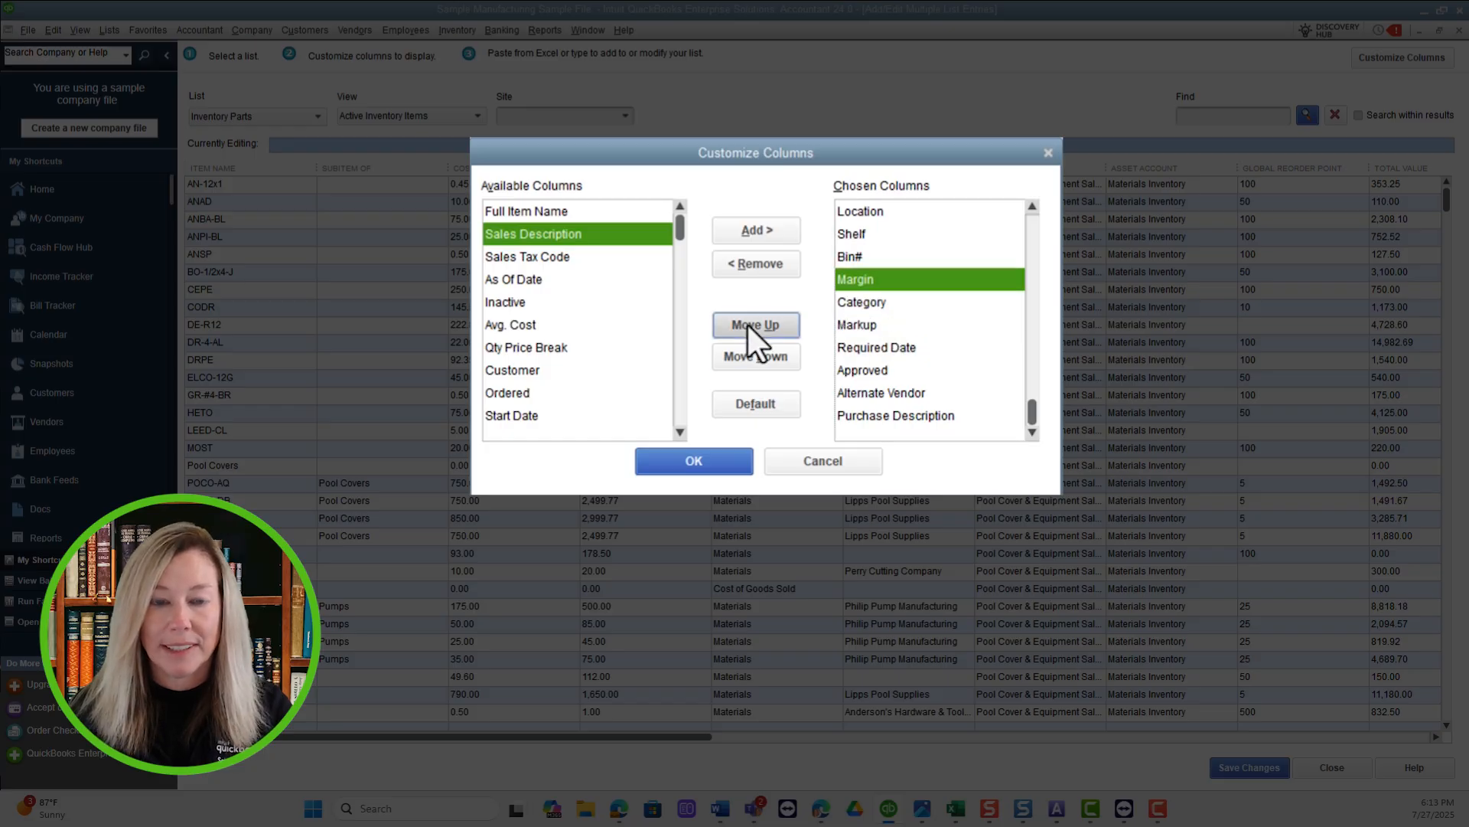
{"action": "left_click", "coordinate": [752, 353]}
{"action": "left_click", "coordinate": [752, 354]}
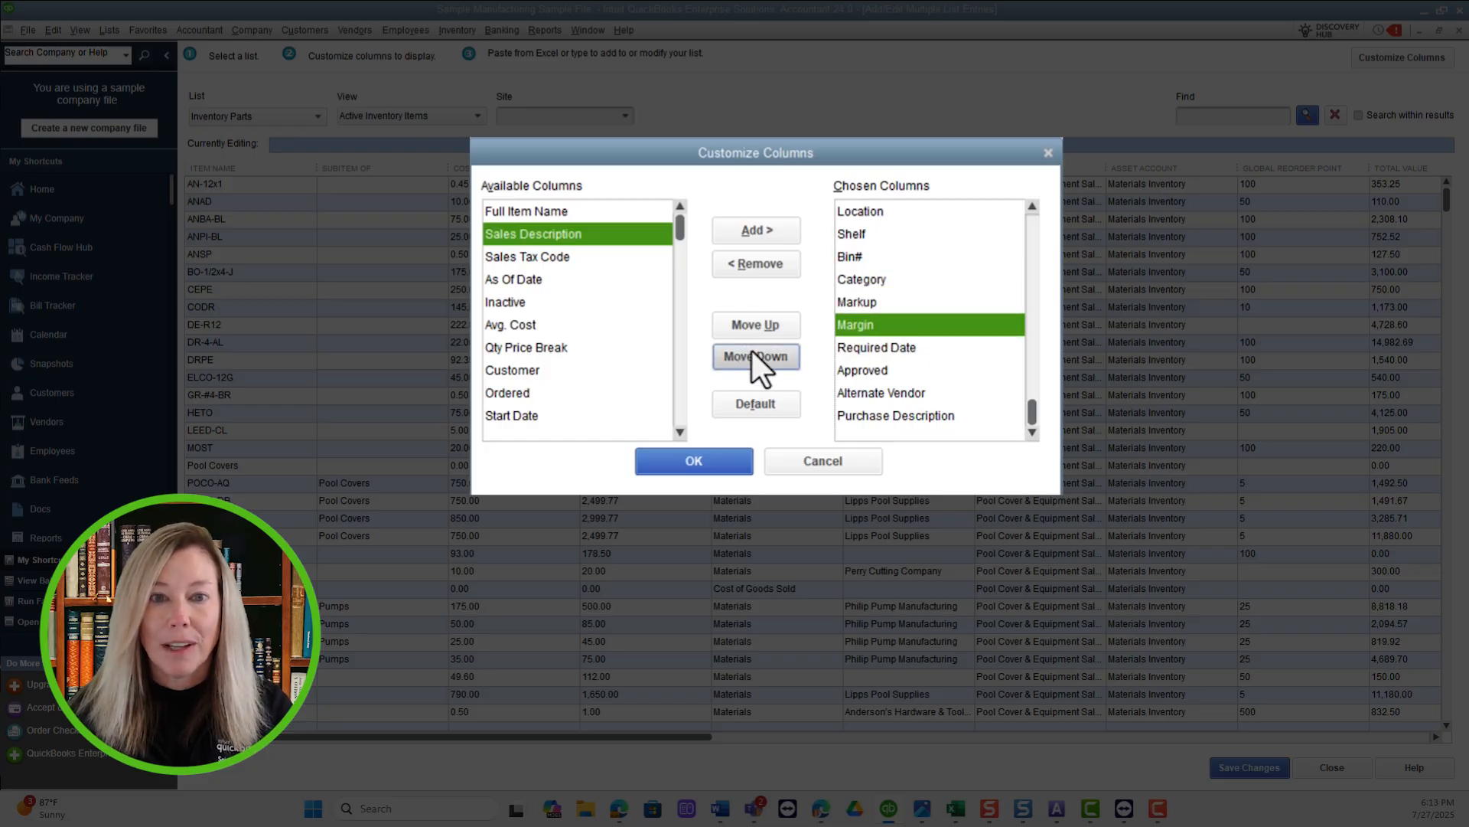
Reset the Inventory Parts columns to their default set and apply the column layout.
{"action": "left_click", "coordinate": [776, 407]}
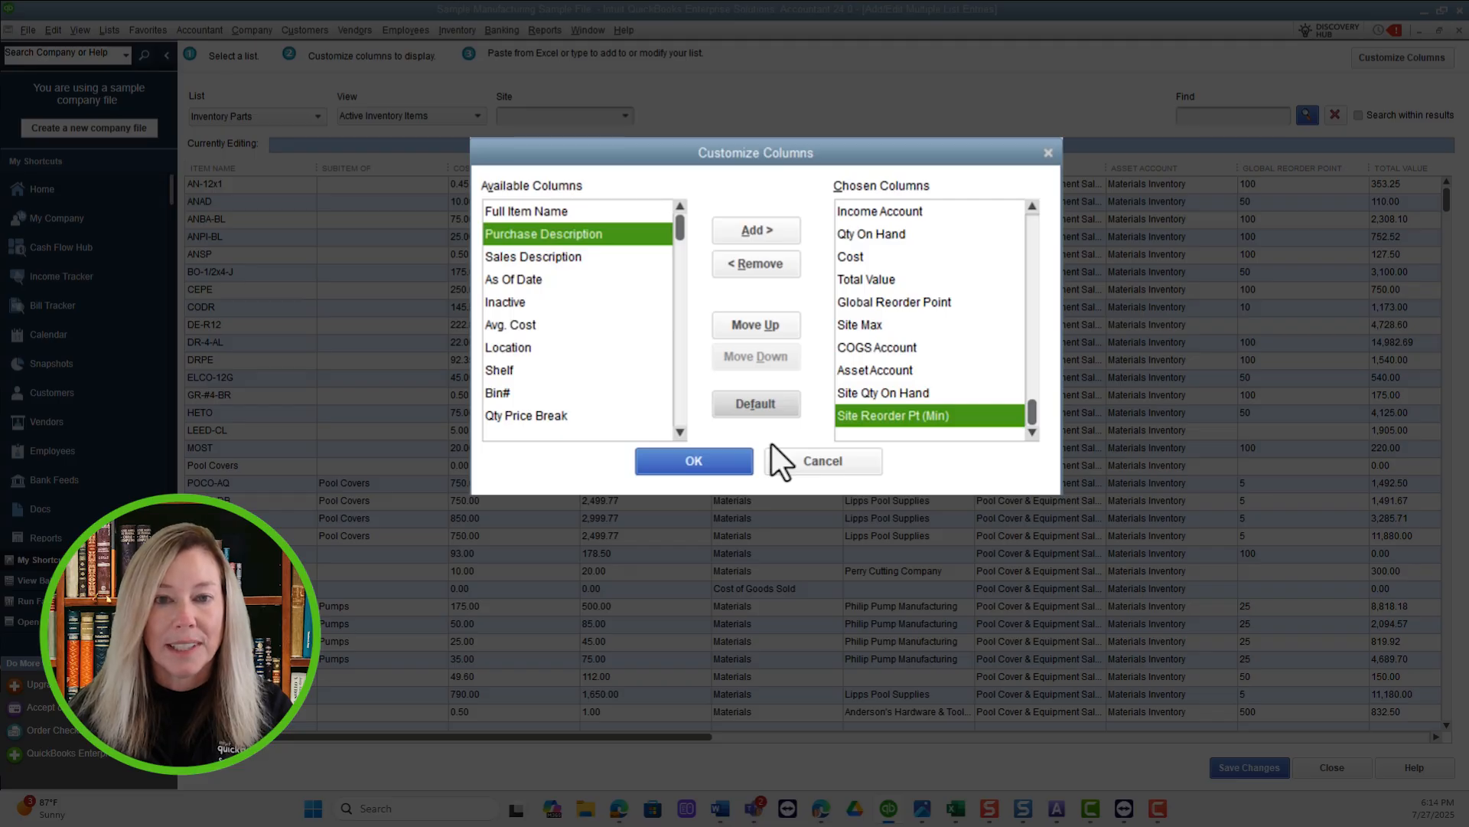
{"action": "left_click", "coordinate": [700, 463]}
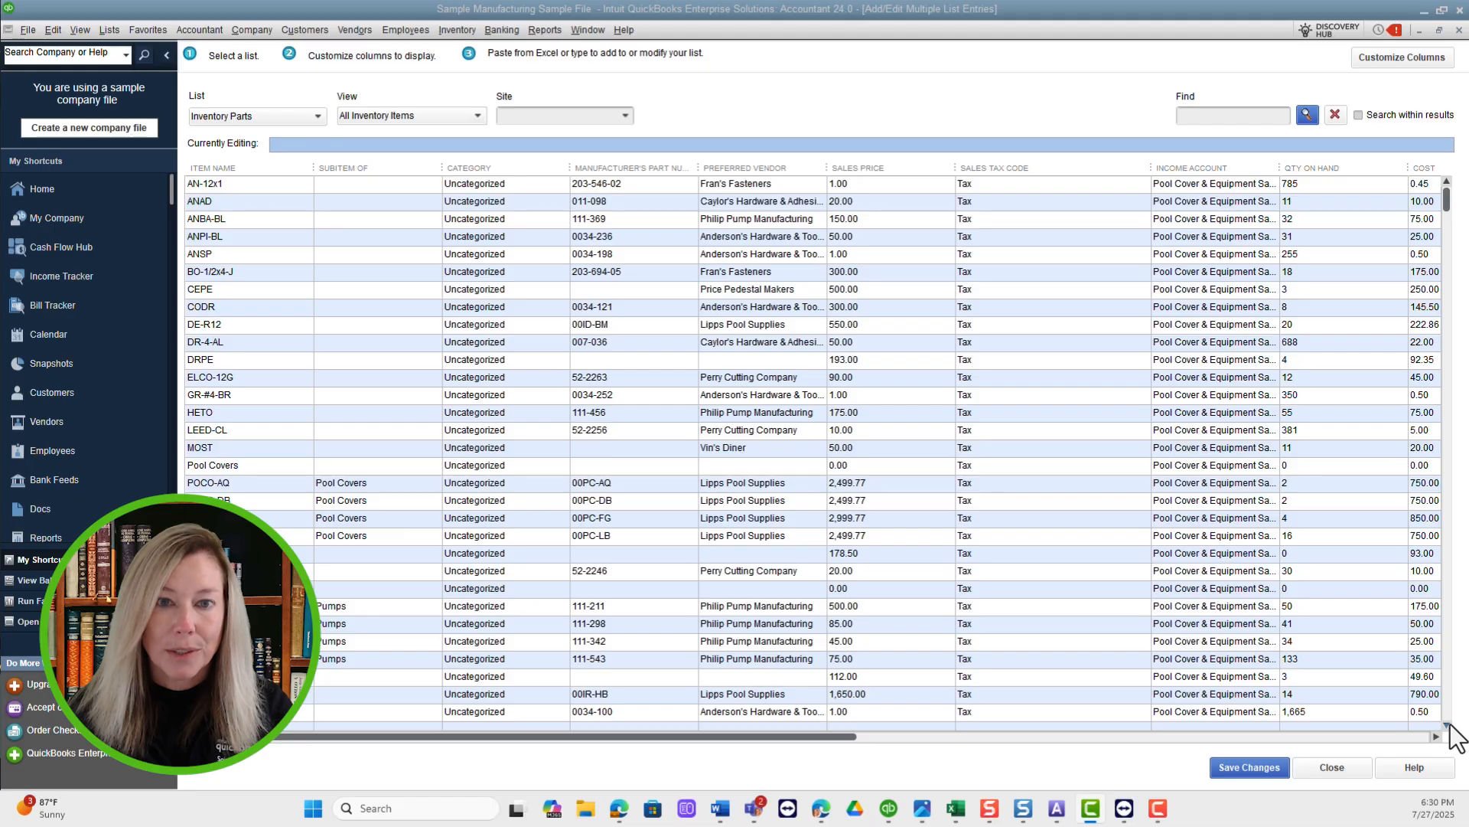
Start a new entry in the first empty row below the last inventory part.
{"action": "left_click", "coordinate": [1447, 714]}
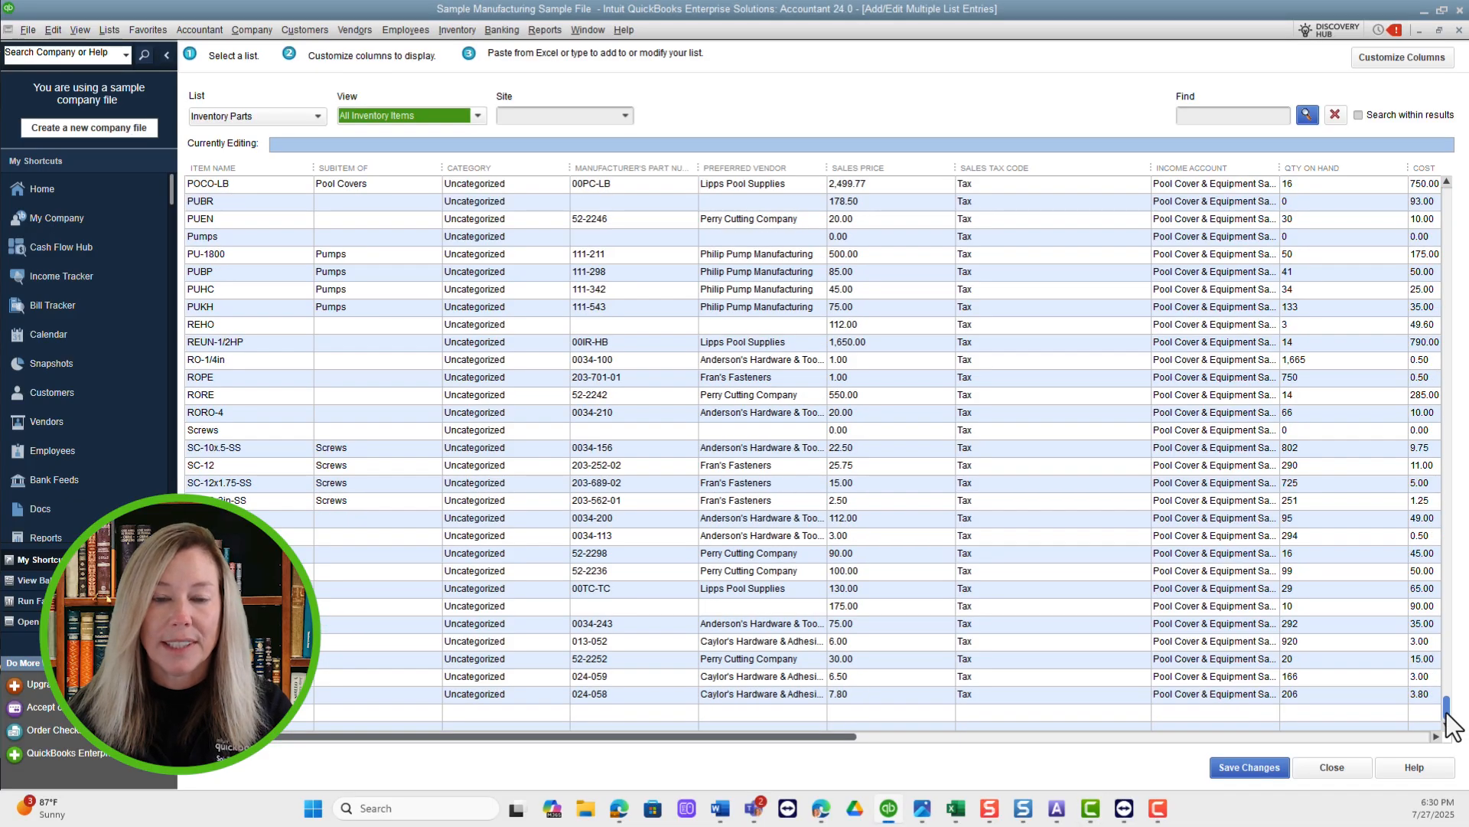
{"action": "left_click", "coordinate": [249, 718]}
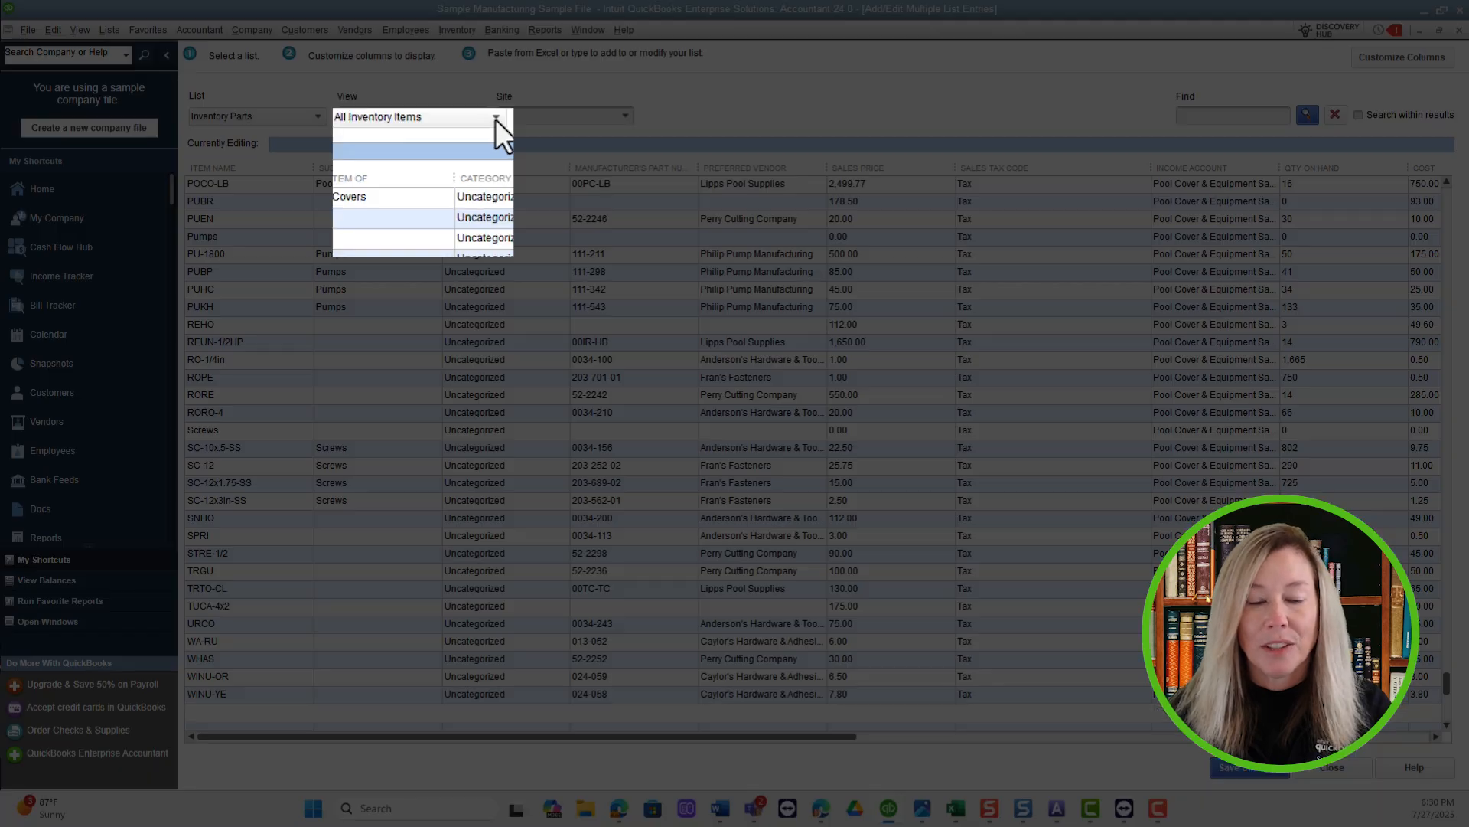
Filter the Inventory Parts list to show only Unsaved Inventory Items.
{"action": "left_click", "coordinate": [495, 117]}
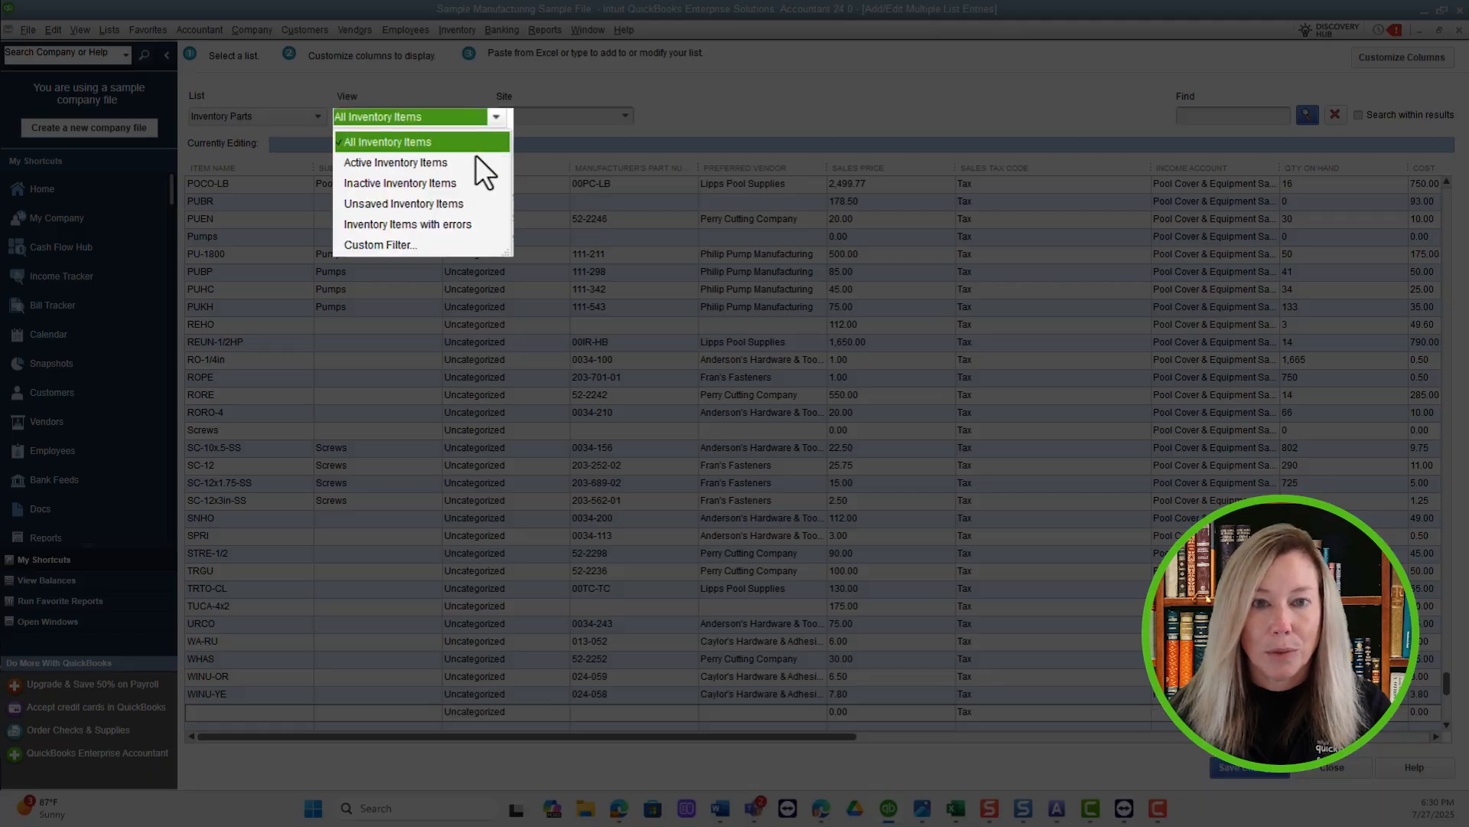
{"action": "left_click", "coordinate": [462, 204]}
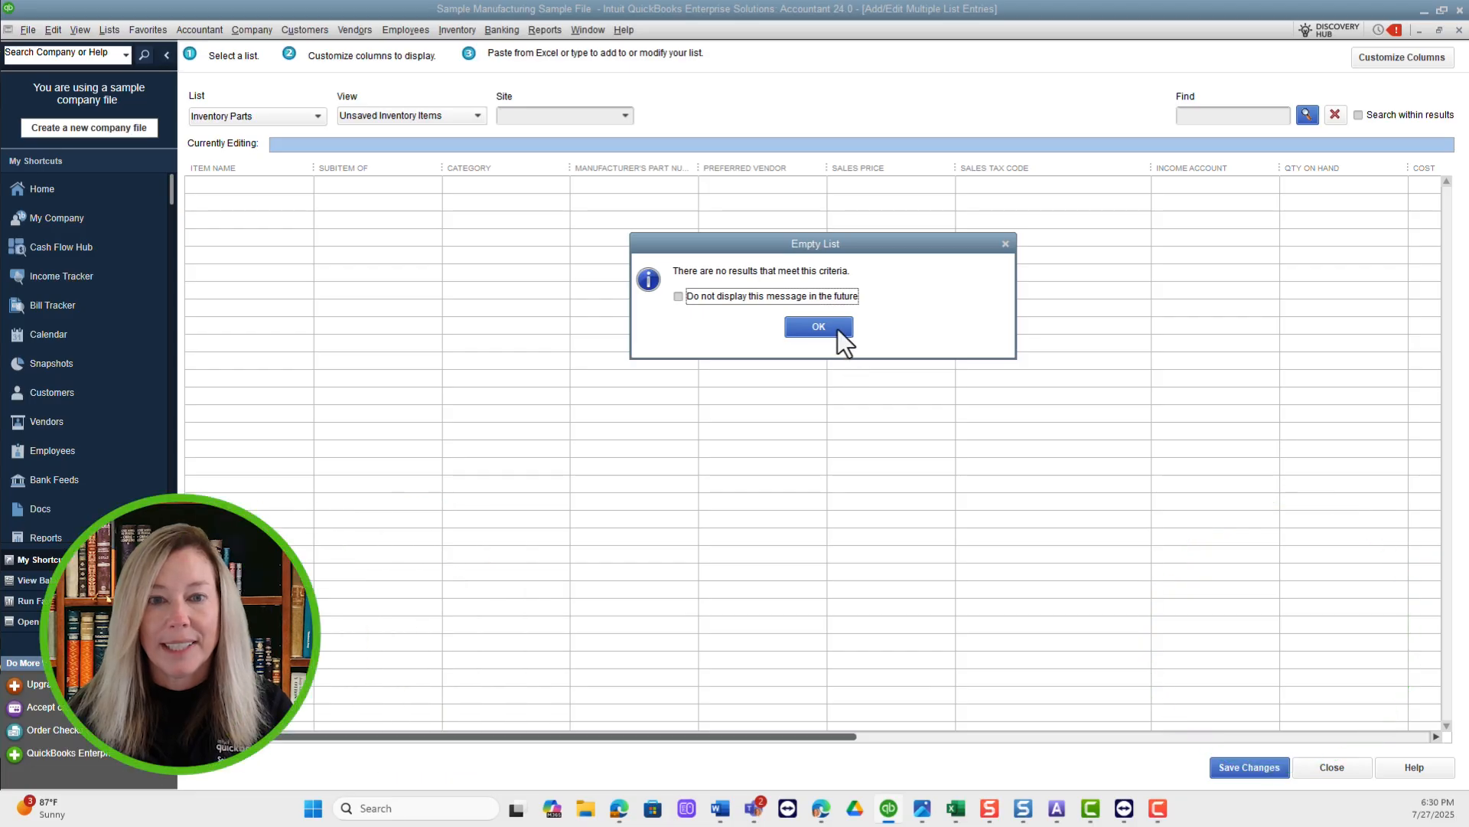
{"action": "left_click", "coordinate": [838, 327]}
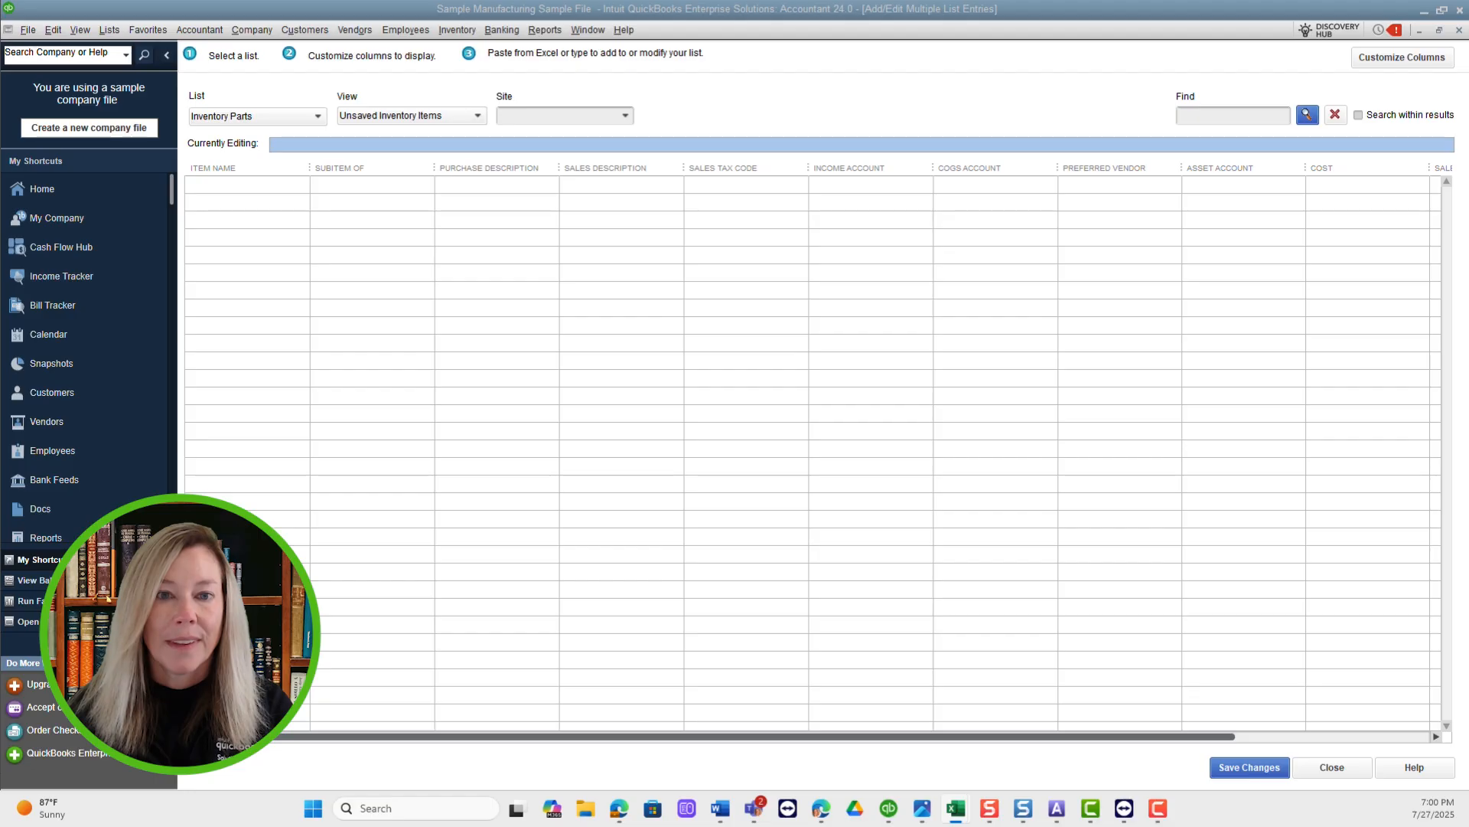
Paste the copied POCO-GR and POCO-BL pool cover rows starting at the first Item Name cell, and review all their columns.
{"action": "left_click", "coordinate": [237, 187]}
{"action": "right_click", "coordinate": [224, 186]}
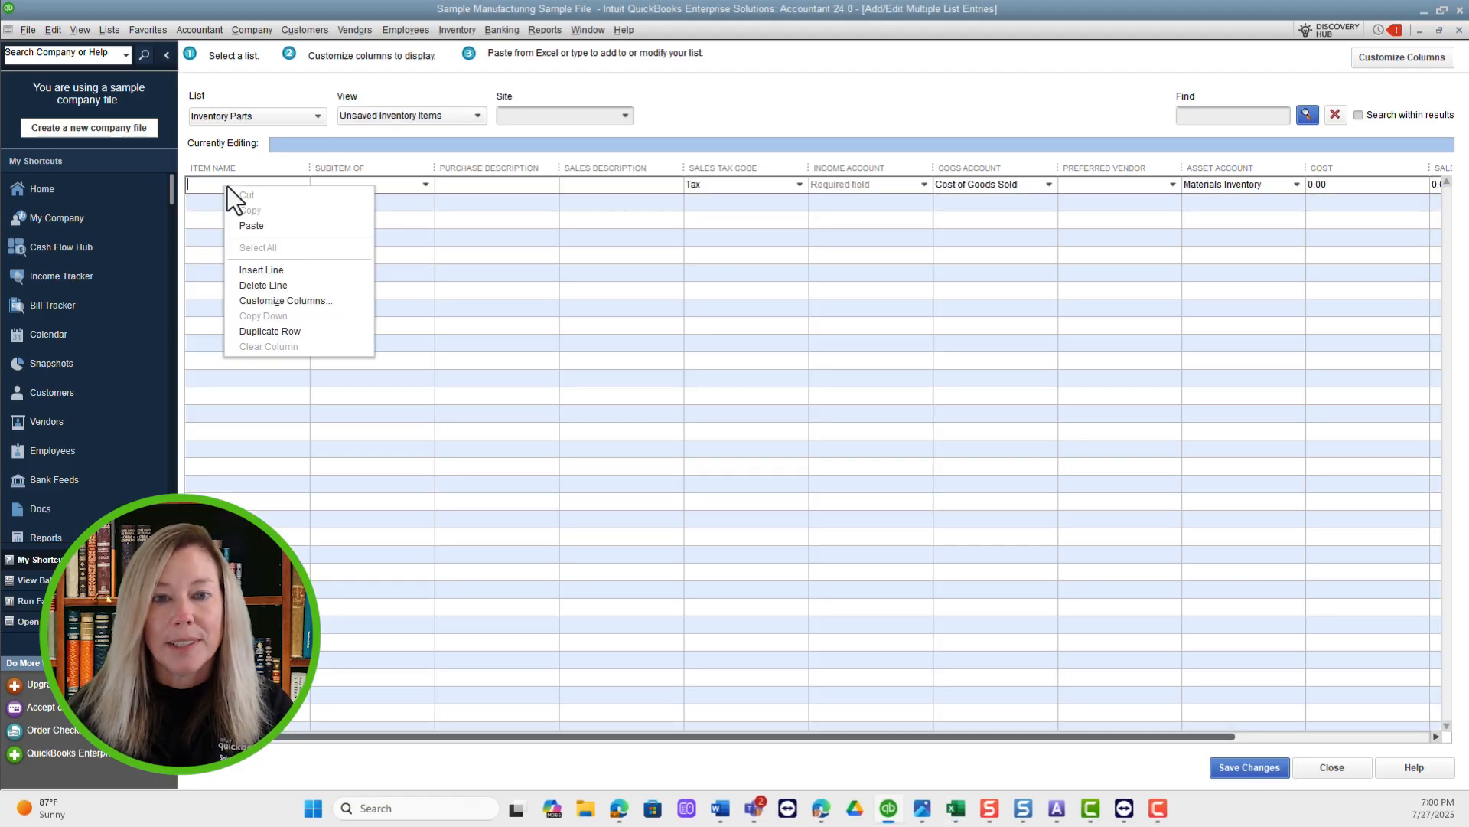
{"action": "left_click", "coordinate": [278, 223]}
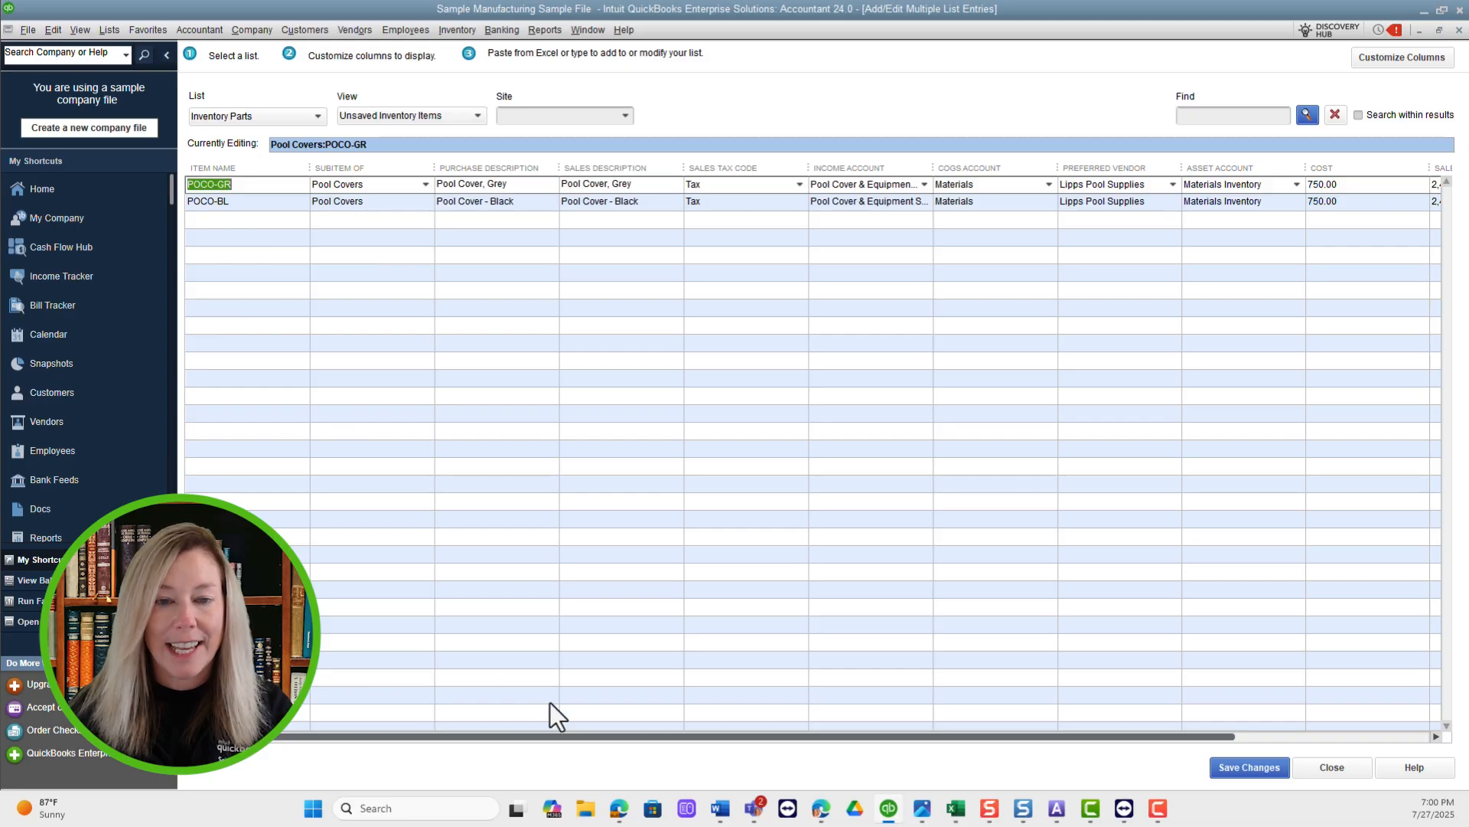
{"action": "left_click_drag", "start_coordinate": [550, 737], "coordinate": [769, 747]}
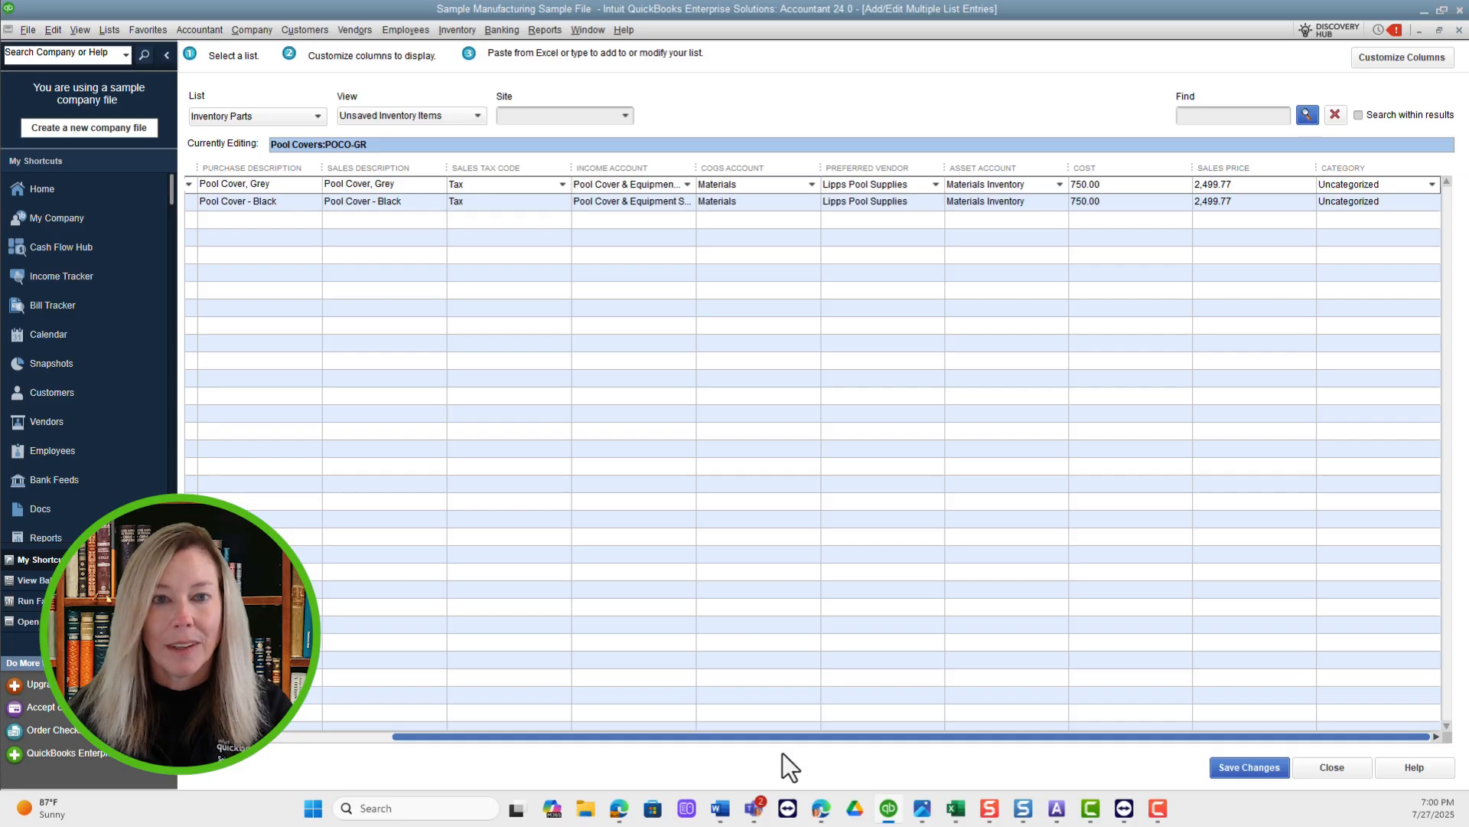
{"action": "left_click_drag", "start_coordinate": [782, 752], "coordinate": [517, 733]}
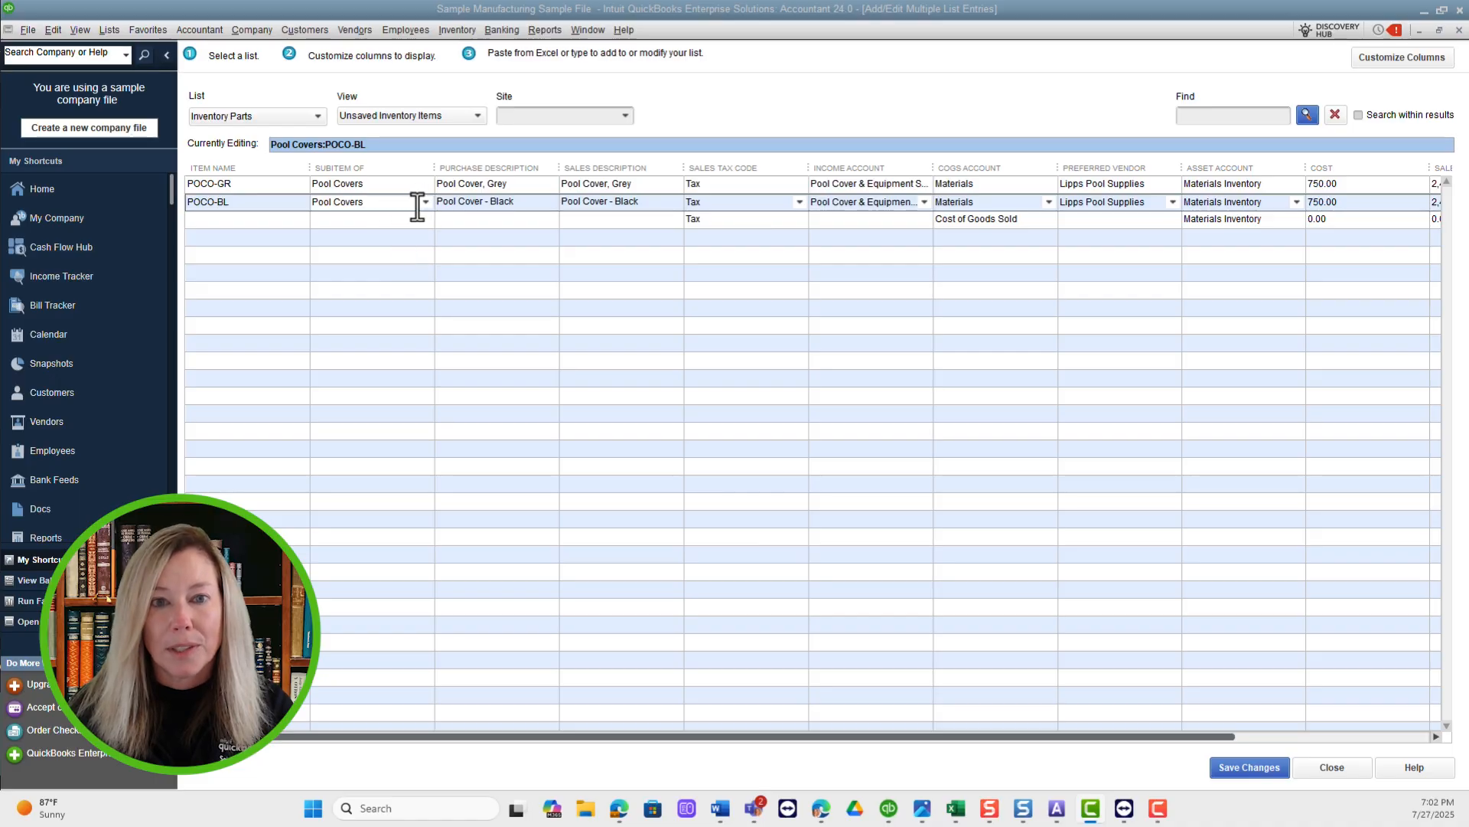
View the parent items available for the Subitem Of field in the empty third row.
{"action": "left_click", "coordinate": [391, 219]}
{"action": "left_click", "coordinate": [425, 221]}
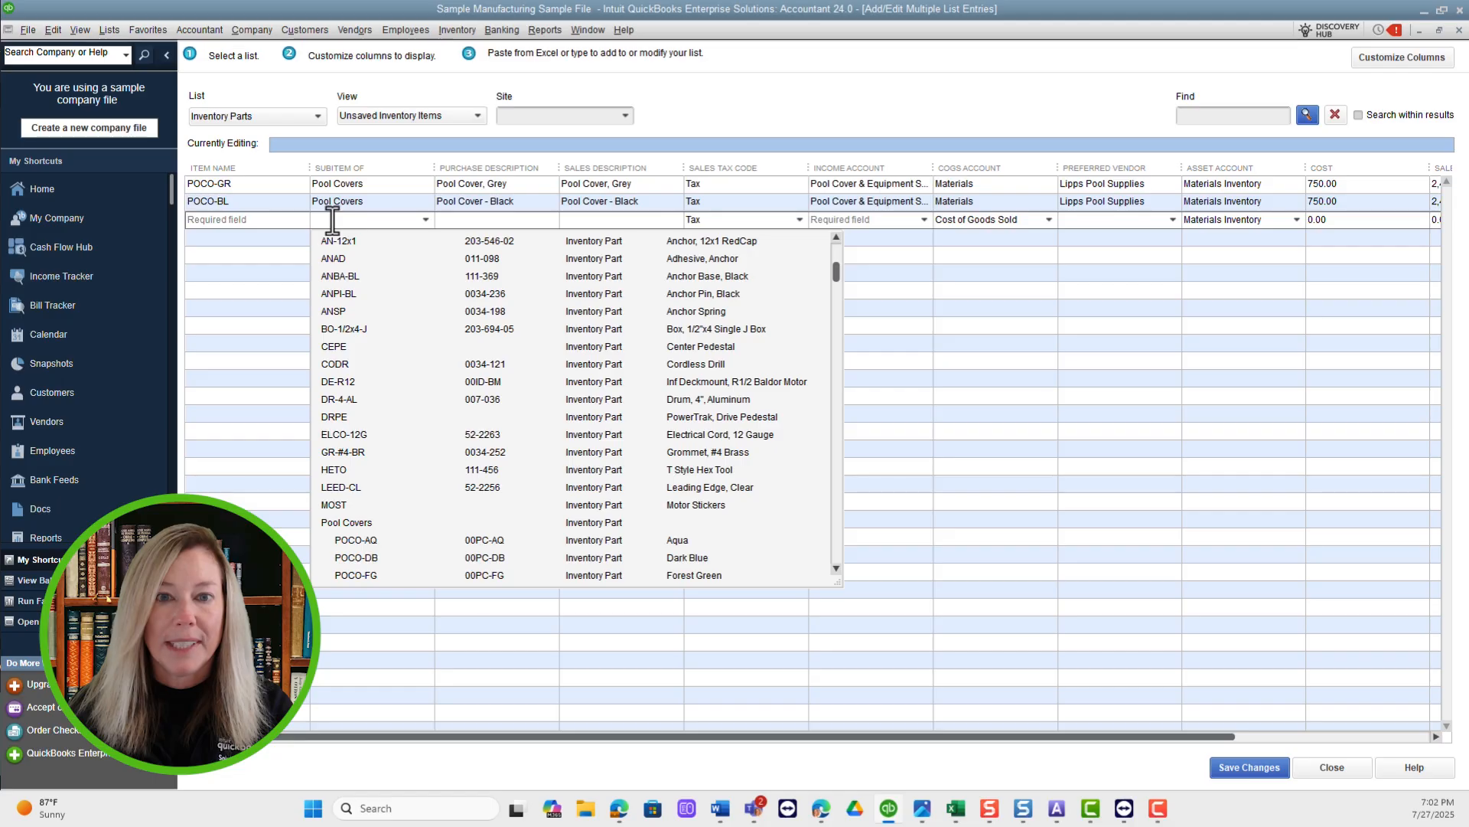
View the row and column editing options available from the POCO-BL row's Subitem Of cell.
{"action": "left_click", "coordinate": [366, 202]}
{"action": "right_click", "coordinate": [368, 201]}
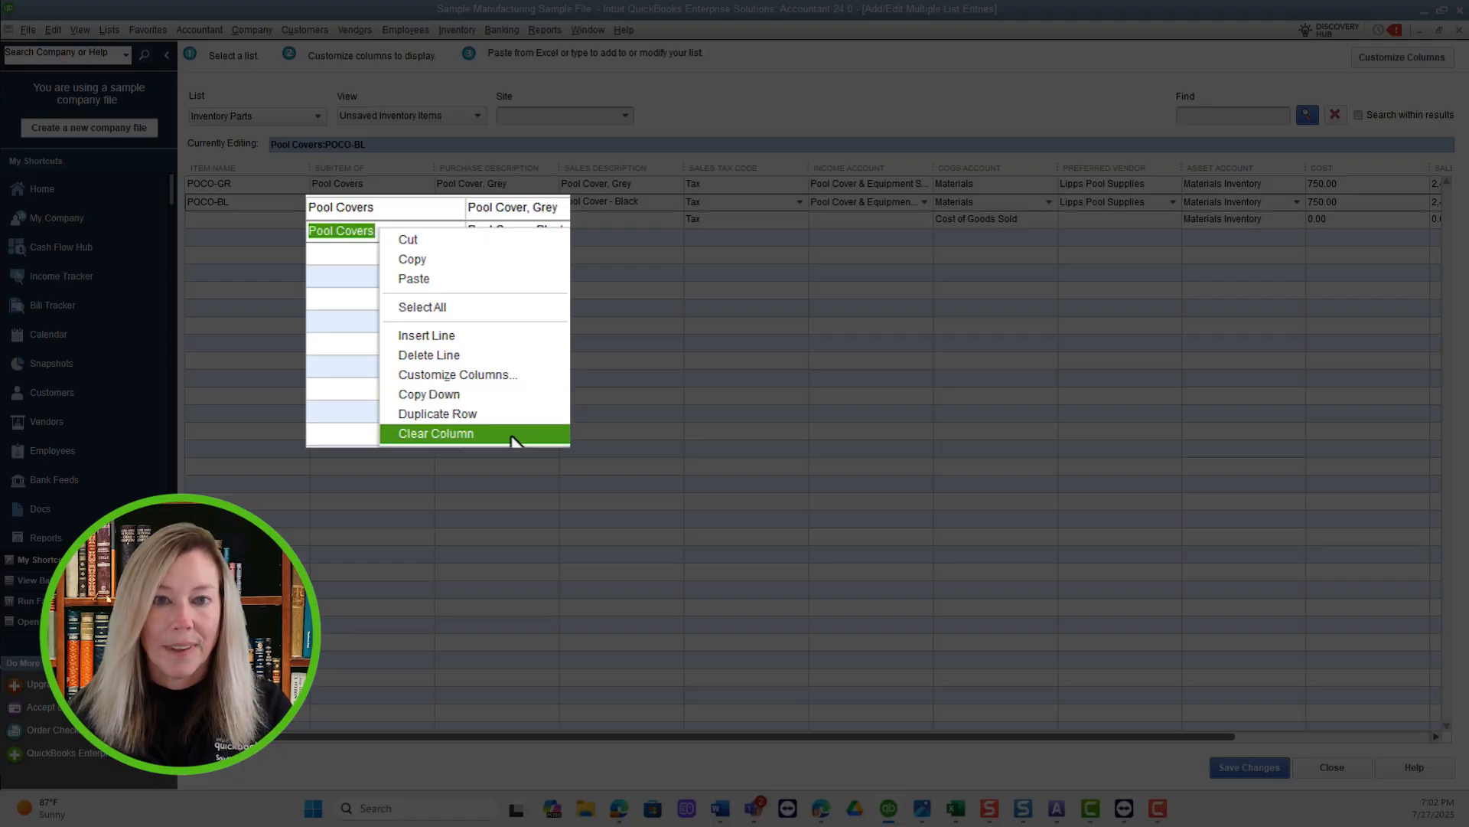
{"action": "left_click", "coordinate": [328, 255]}
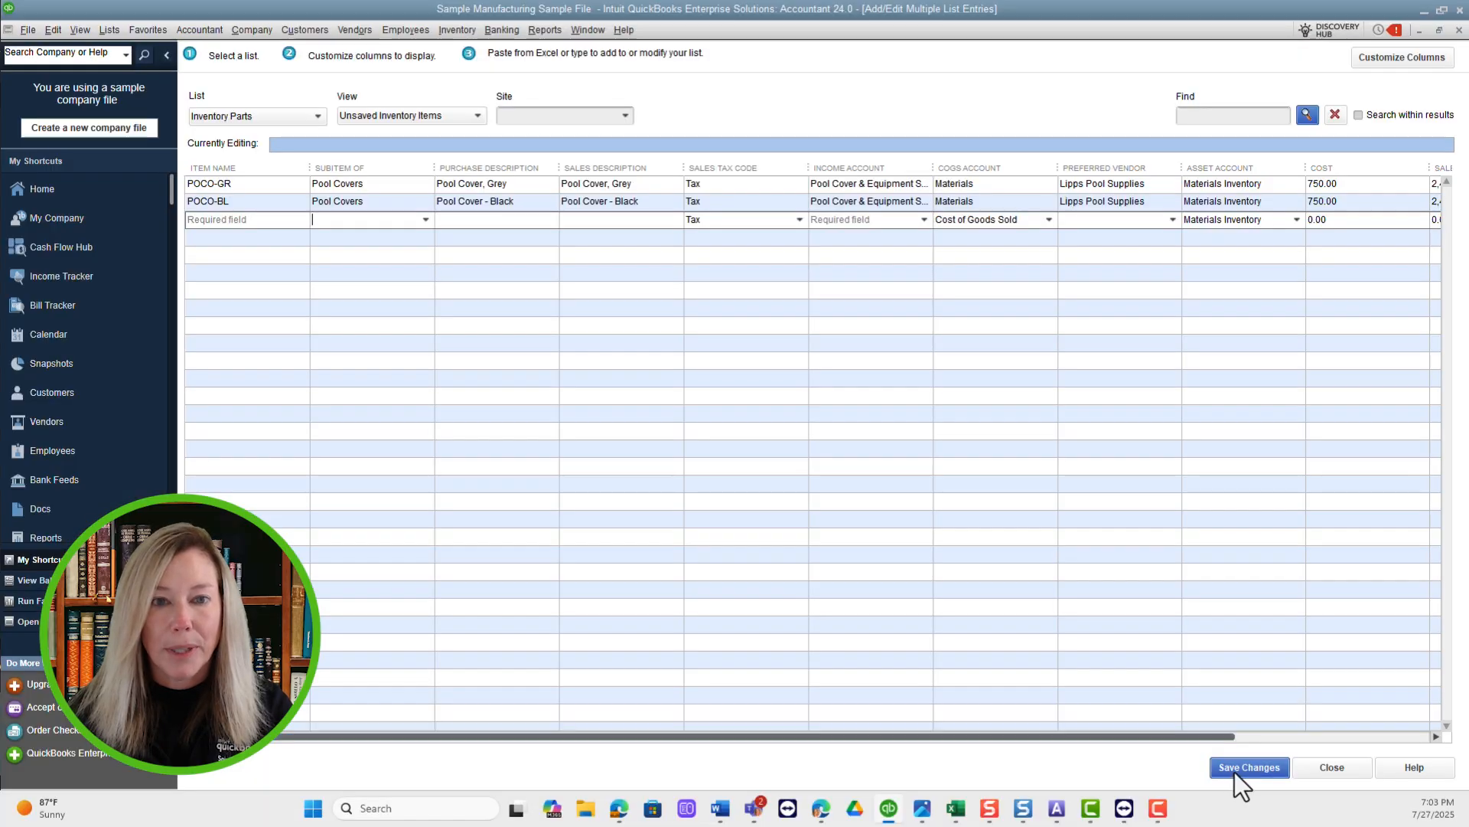
Save the pasted POCO-GR and POCO-BL inventory parts and acknowledge the save message.
{"action": "left_click", "coordinate": [1234, 769]}
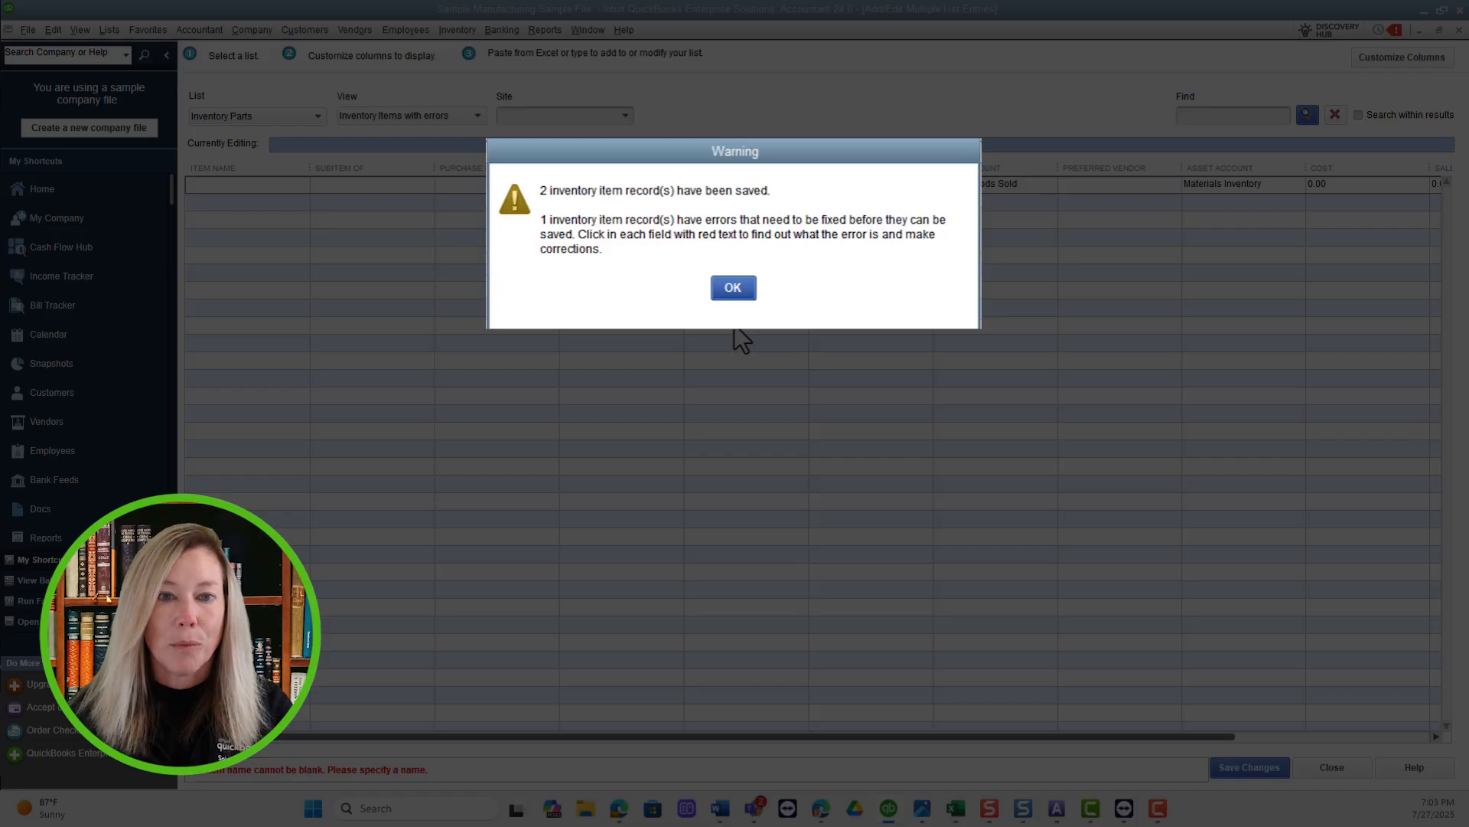
{"action": "left_click", "coordinate": [732, 289]}
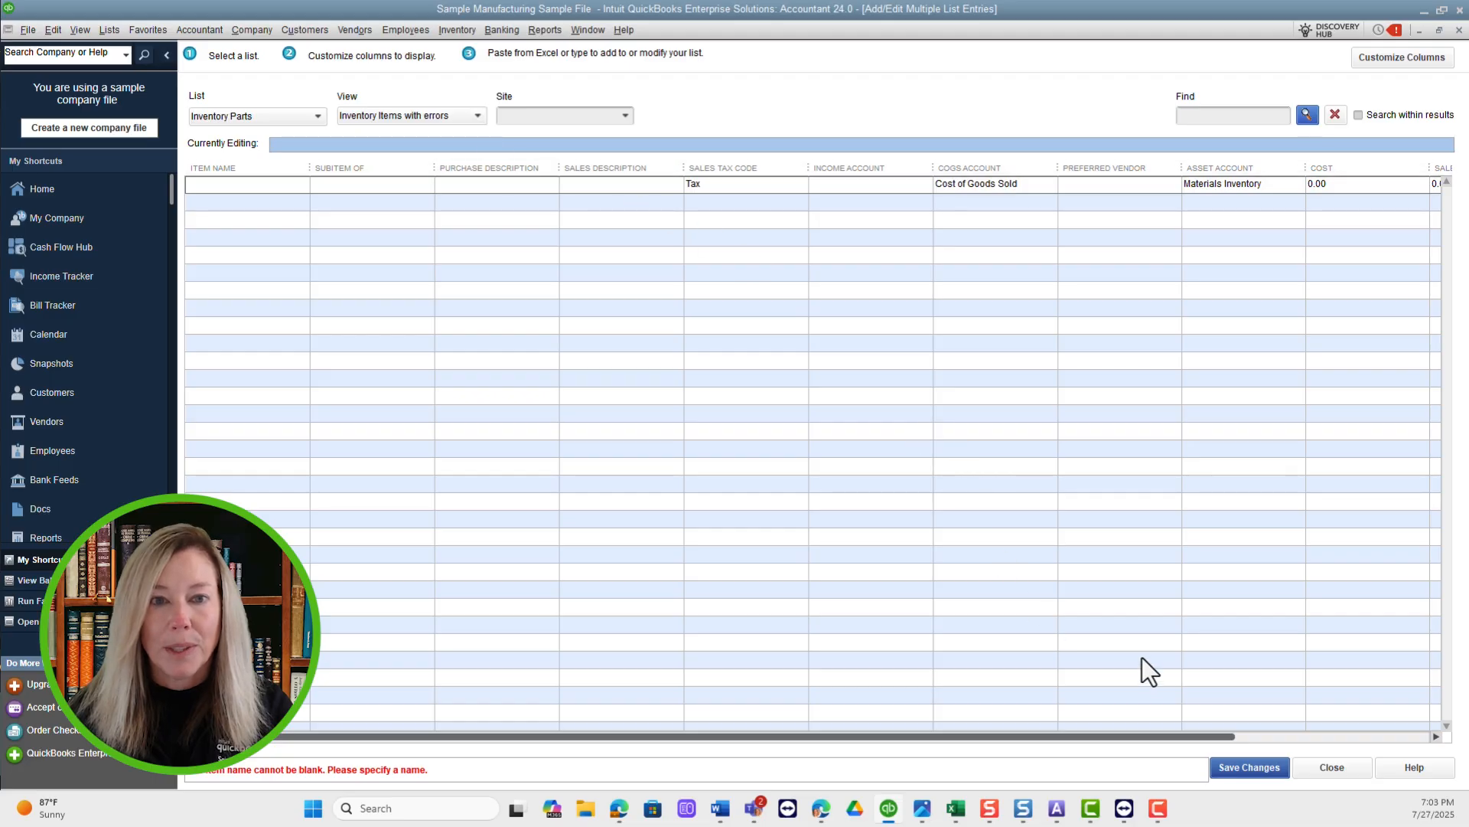
{"action": "left_click", "coordinate": [1287, 738]}
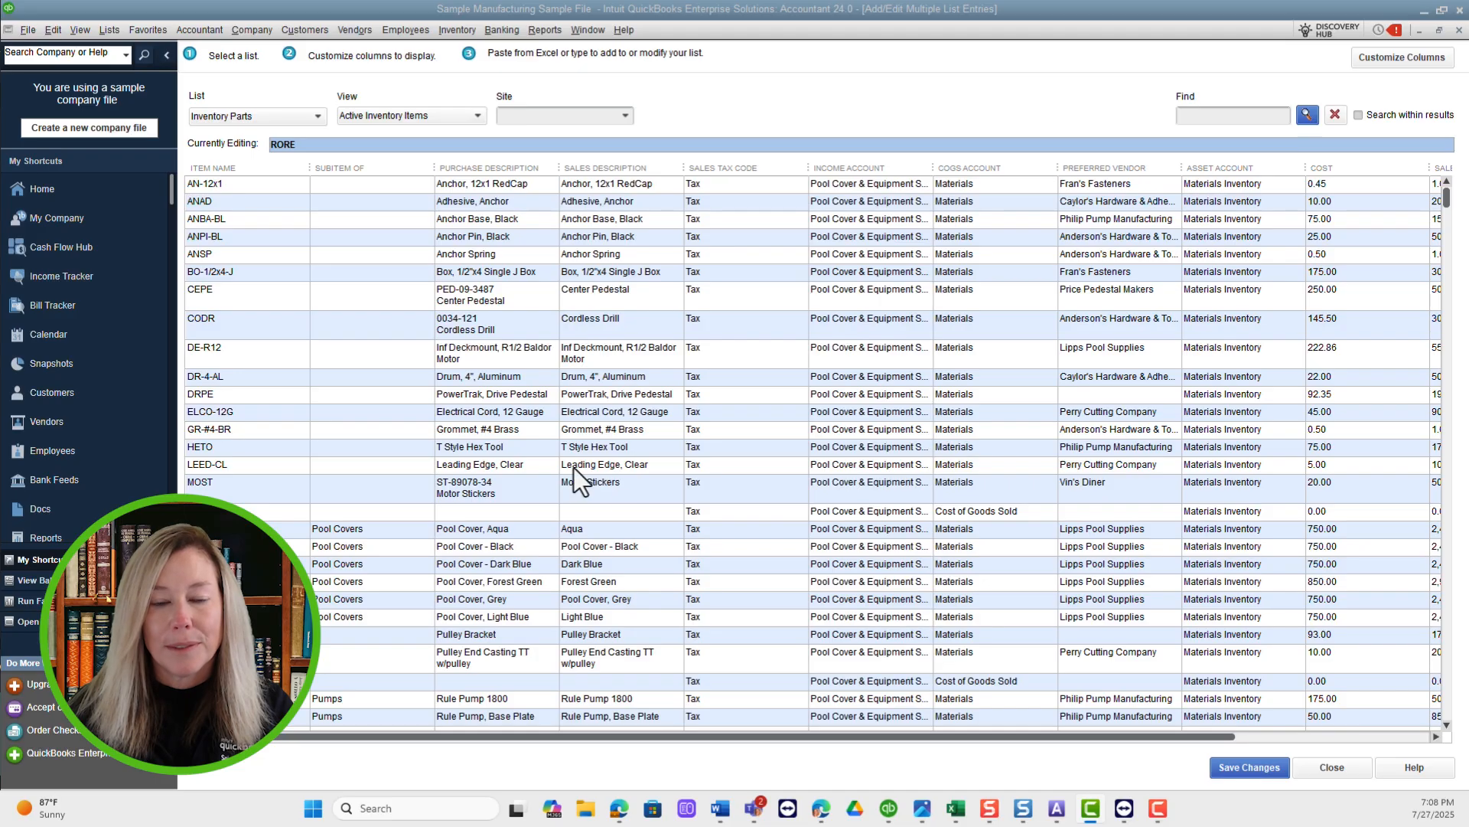
Search the active inventory parts for "pumps".
{"action": "left_click", "coordinate": [1447, 725]}
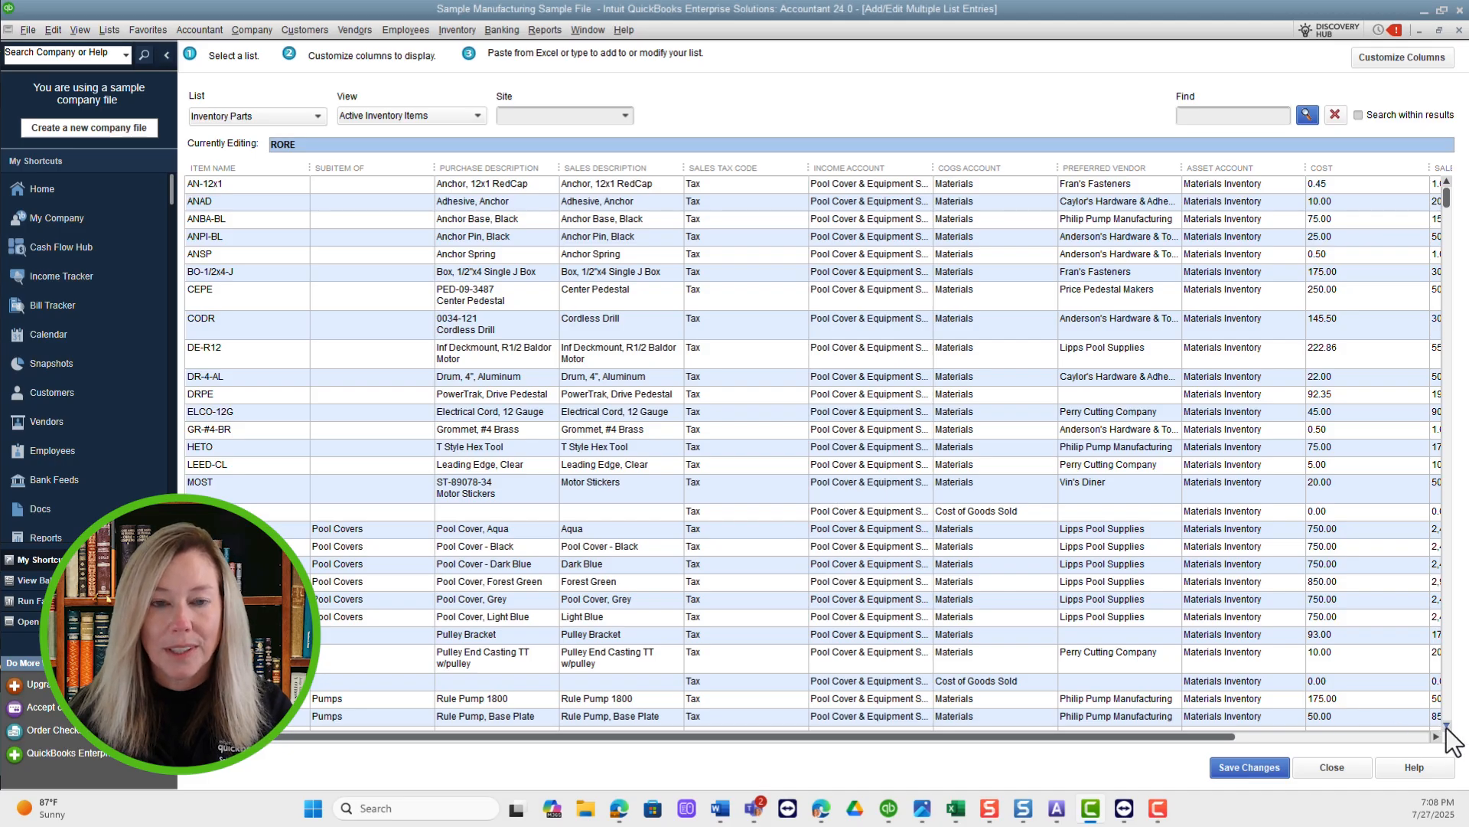
{"action": "left_click", "coordinate": [1448, 725]}
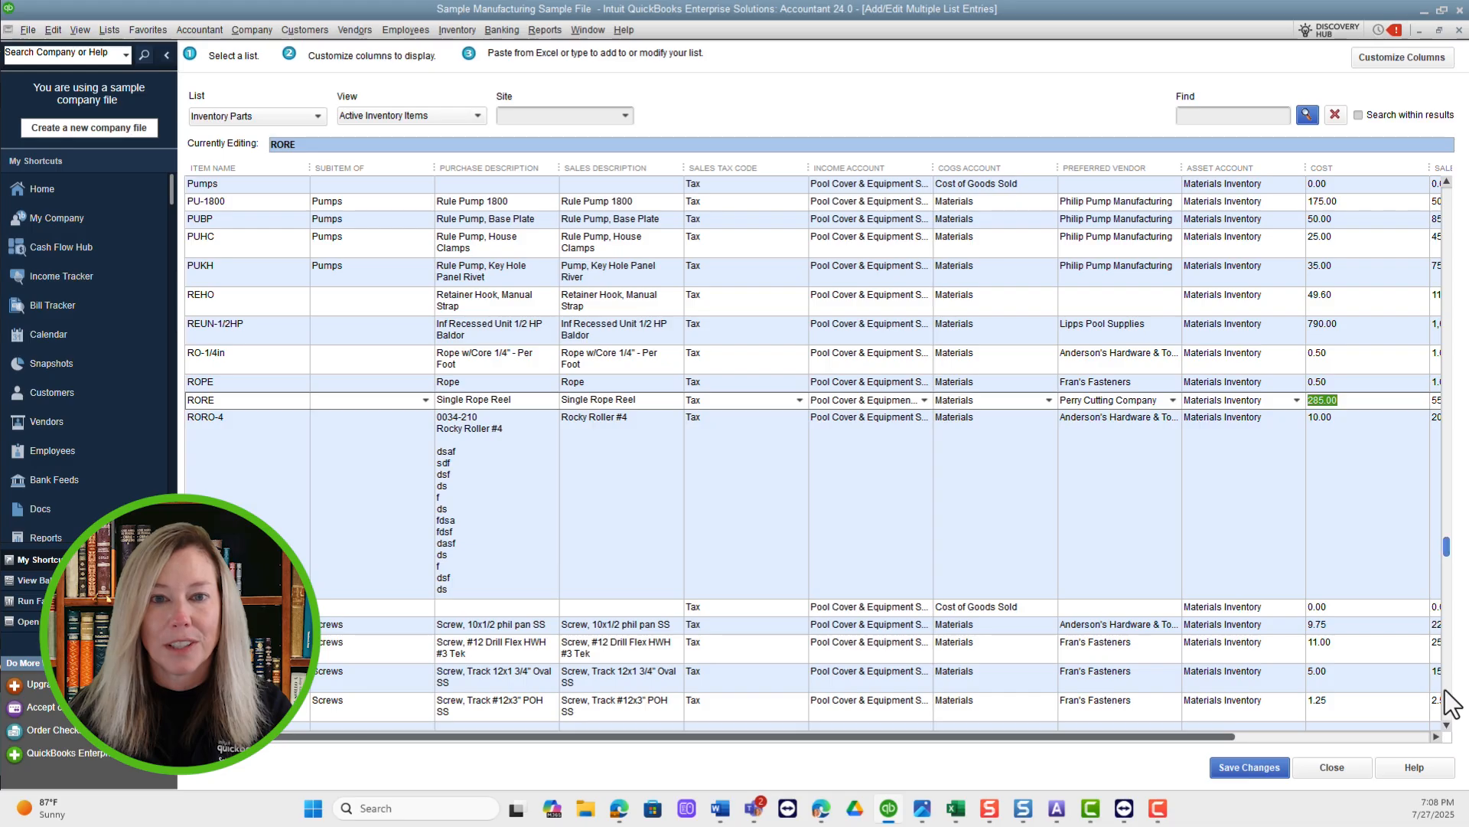
{"action": "left_click", "coordinate": [1253, 120]}
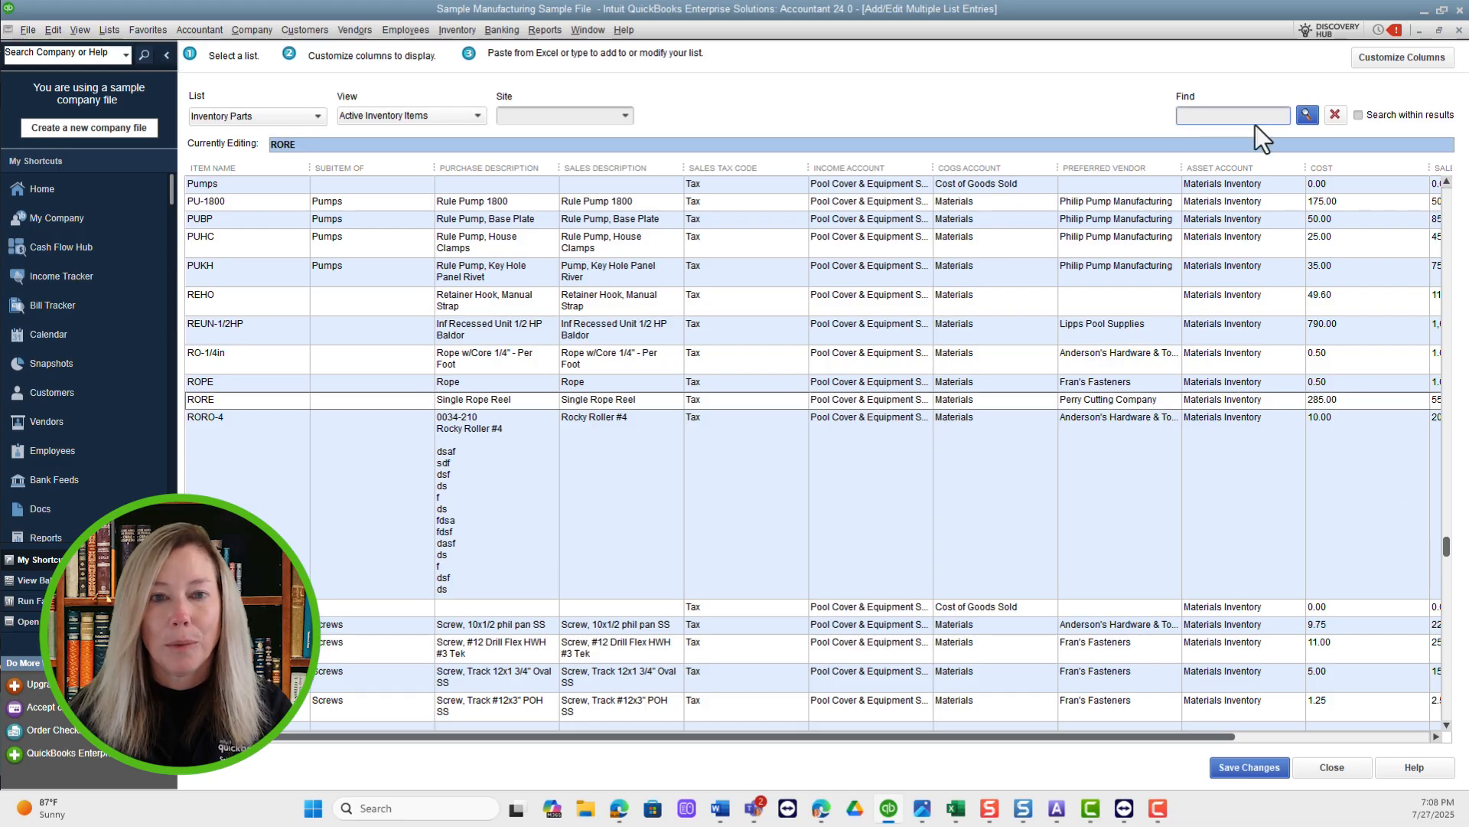
{"action": "type", "text": "pumps"}
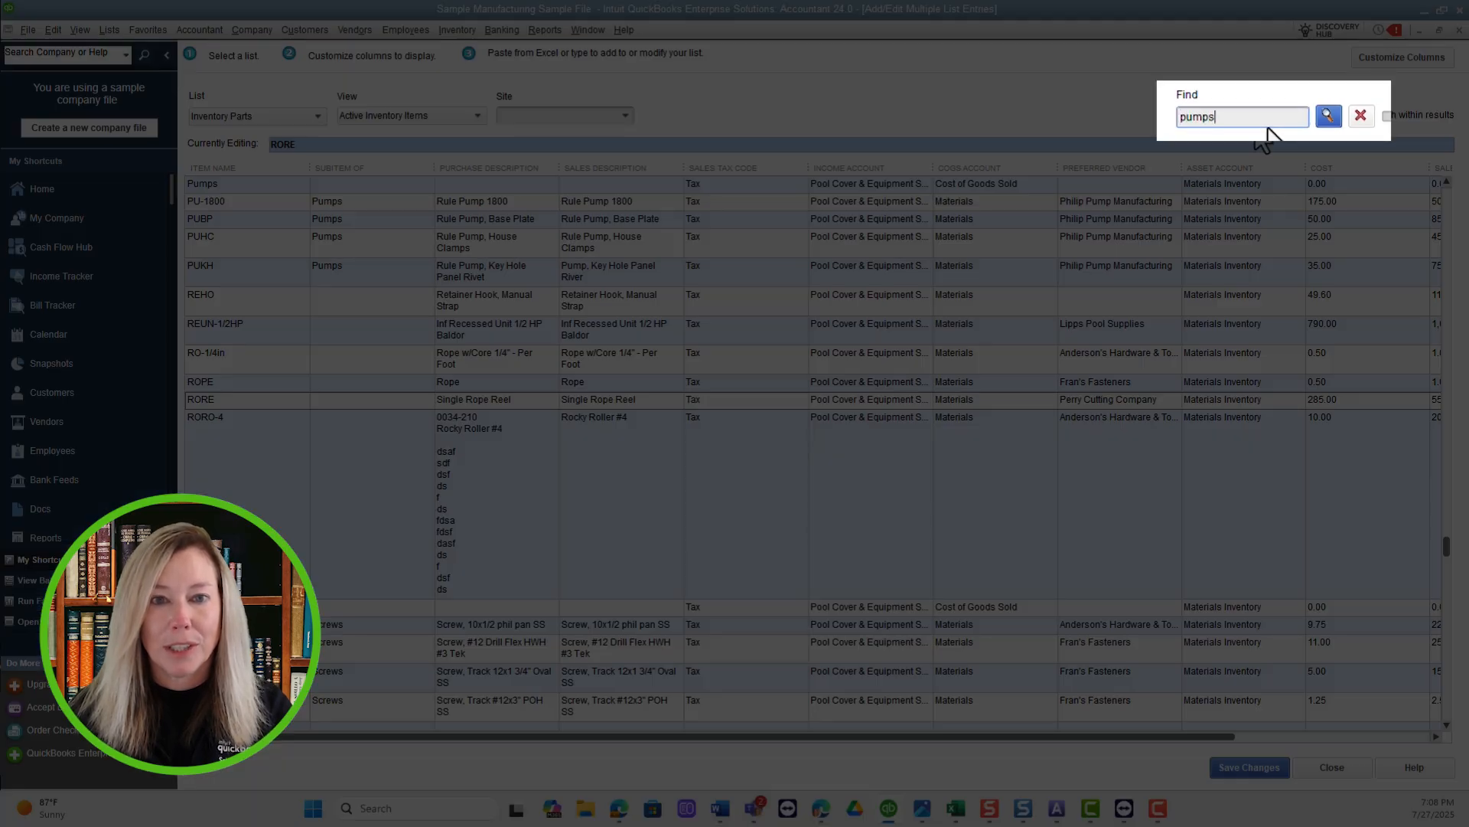
{"action": "left_click", "coordinate": [1328, 117]}
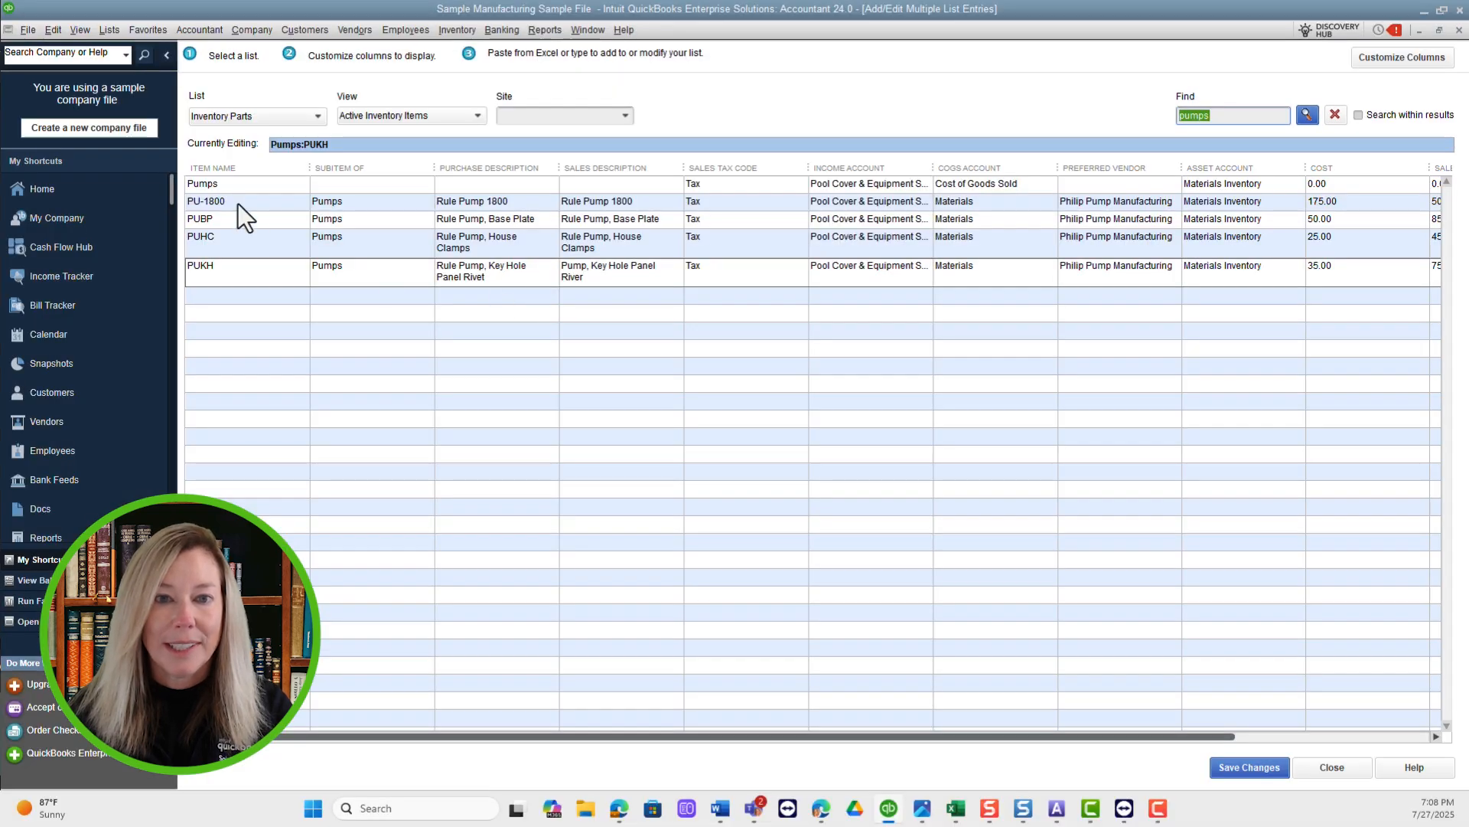
Step through the PU-1800 pump's fields from Item Name to Asset Account and save the list.
{"action": "left_click", "coordinate": [237, 203]}
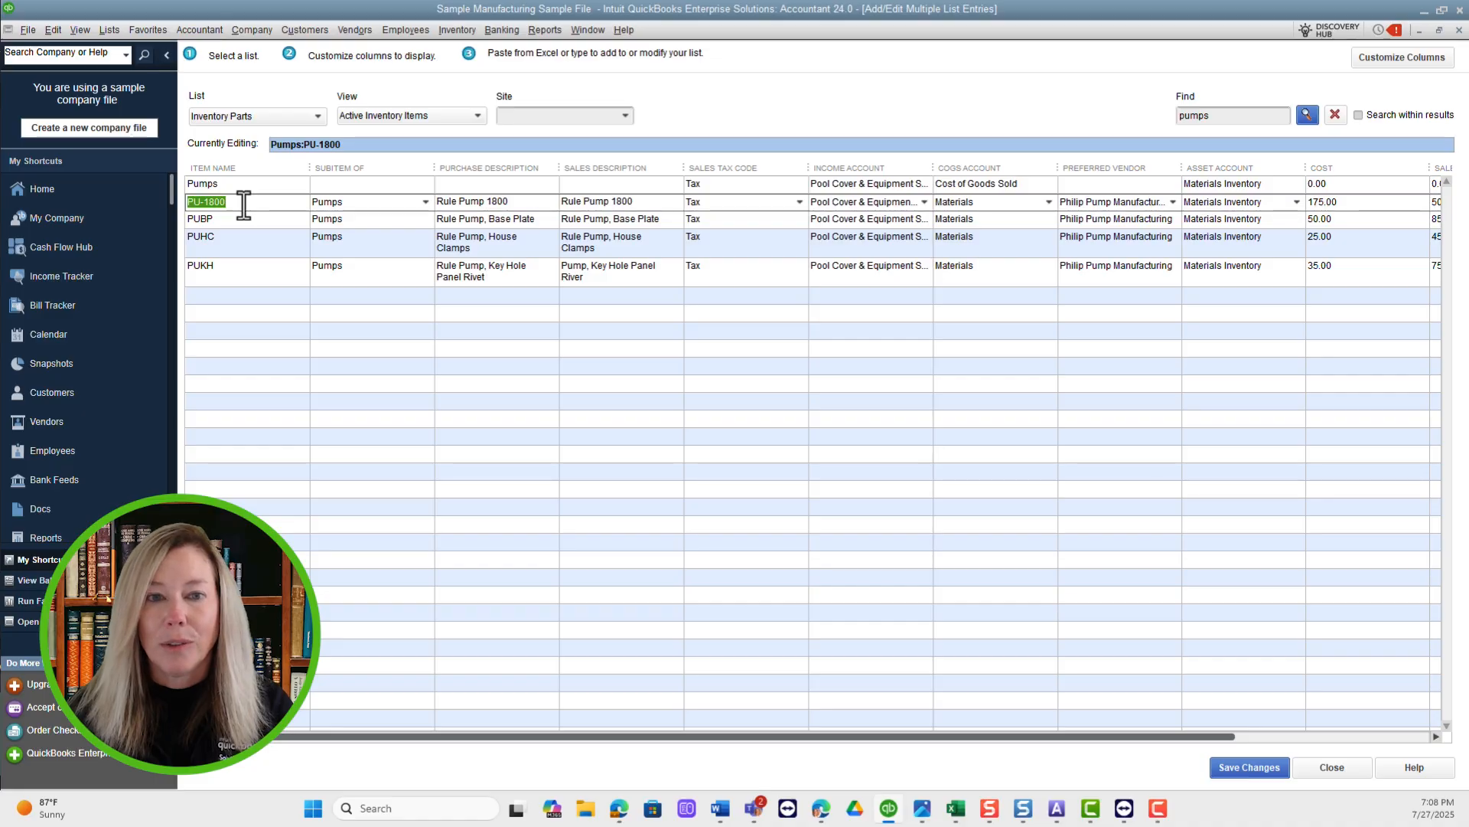
{"action": "key", "text": "Tab"}
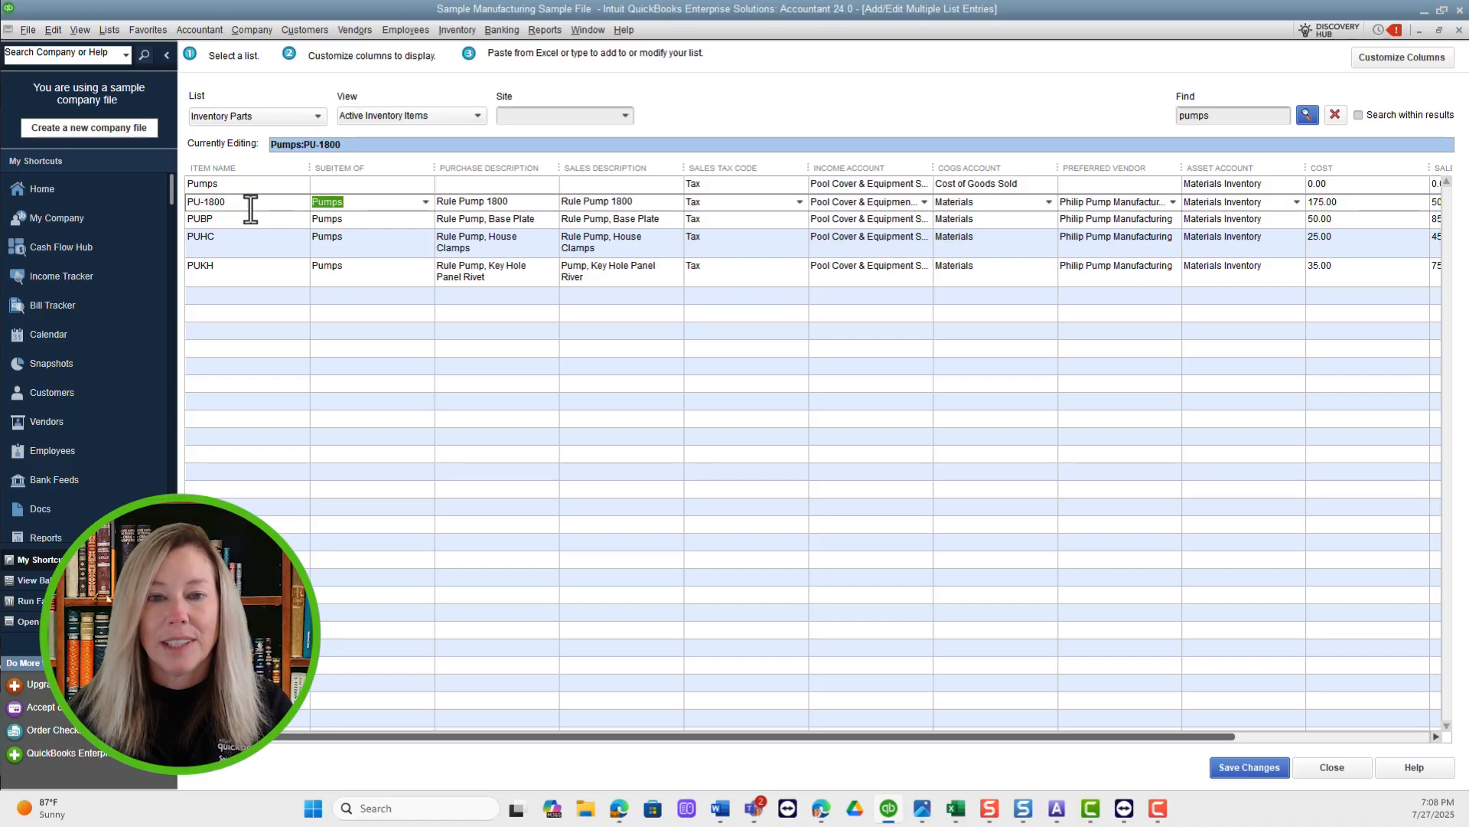
{"action": "key", "text": "Tab"}
{"action": "key", "text": "Tab"}
{"action": "key", "text": "Tab"}
{"action": "key", "text": "Tab"}
{"action": "key", "text": "Tab"}
{"action": "key", "text": "Tab"}
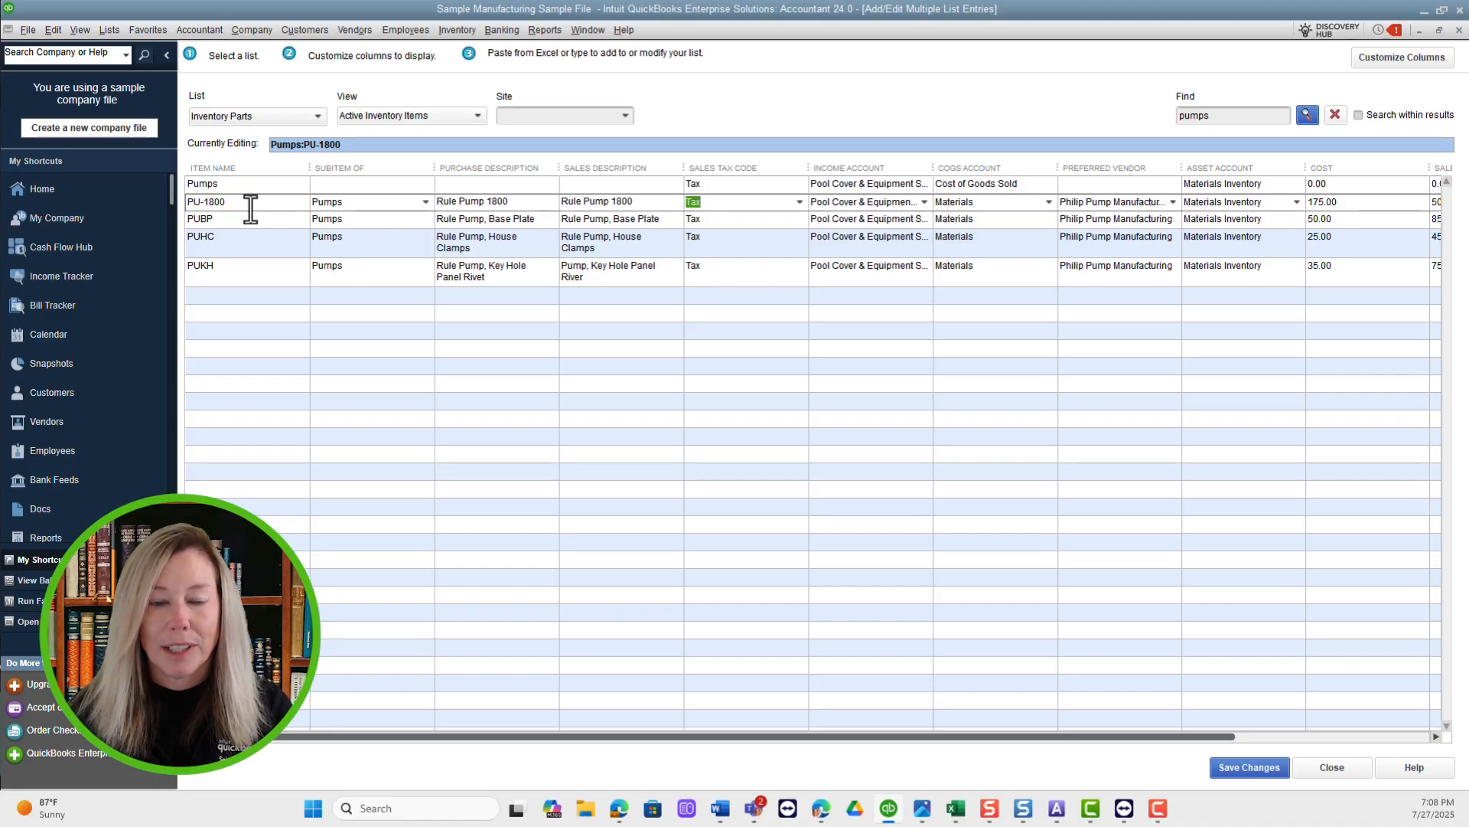
{"action": "key", "text": "Tab"}
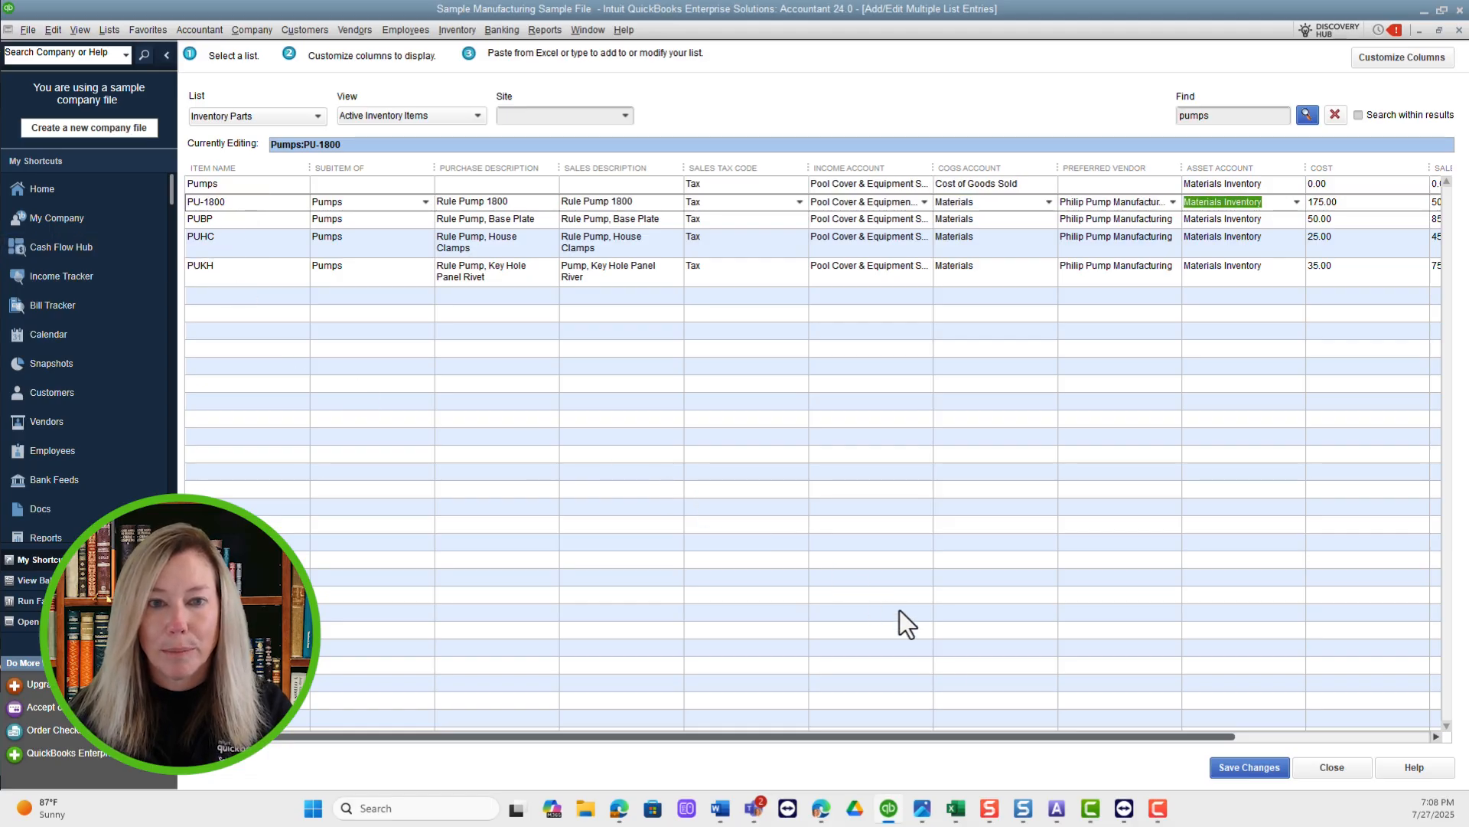
{"action": "left_click", "coordinate": [1280, 773]}
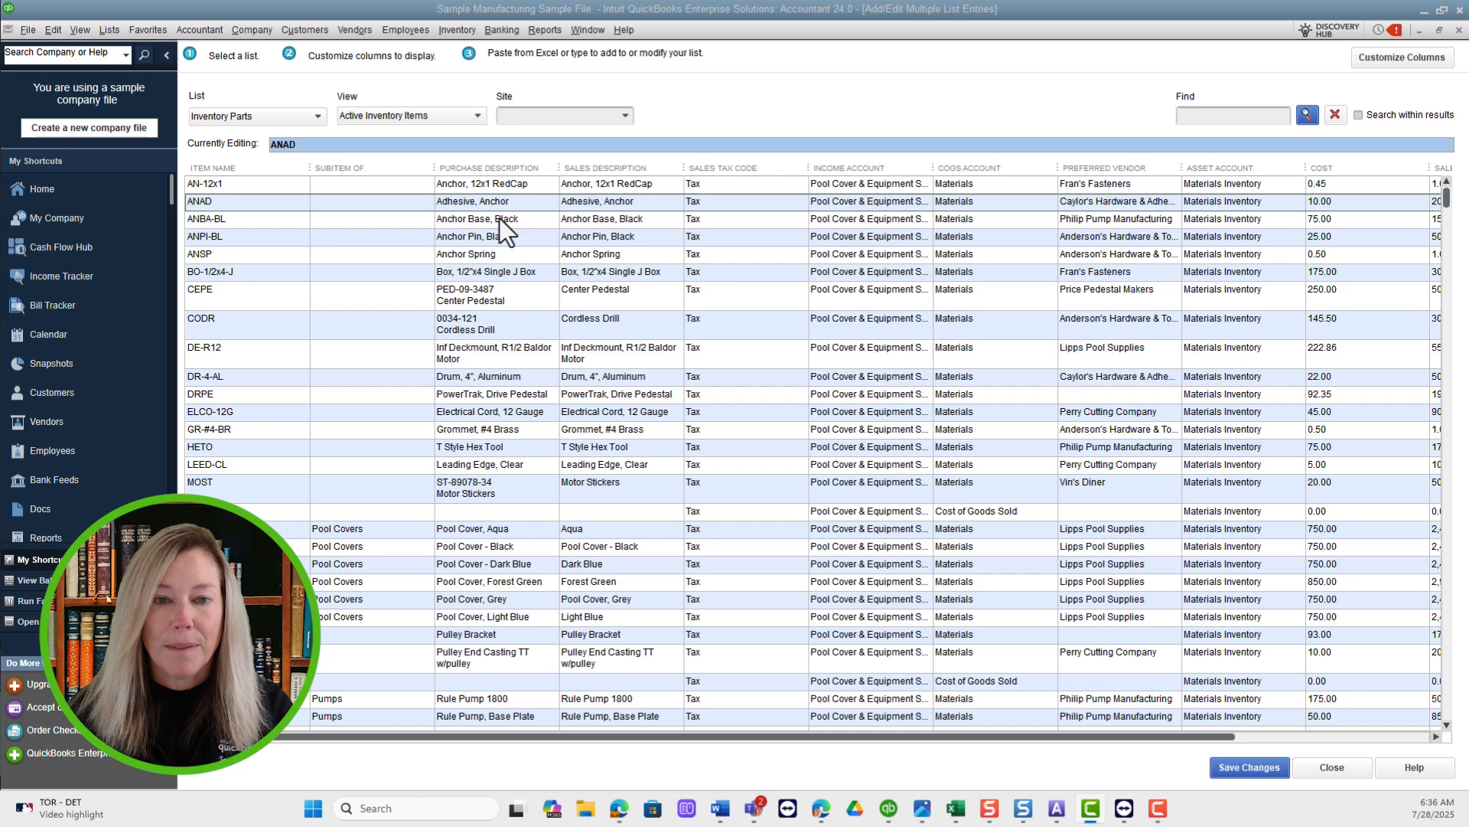
Open a custom filter for the inventory parts and go through its item scopes, ending on Active Inventory Items.
{"action": "left_click", "coordinate": [479, 117]}
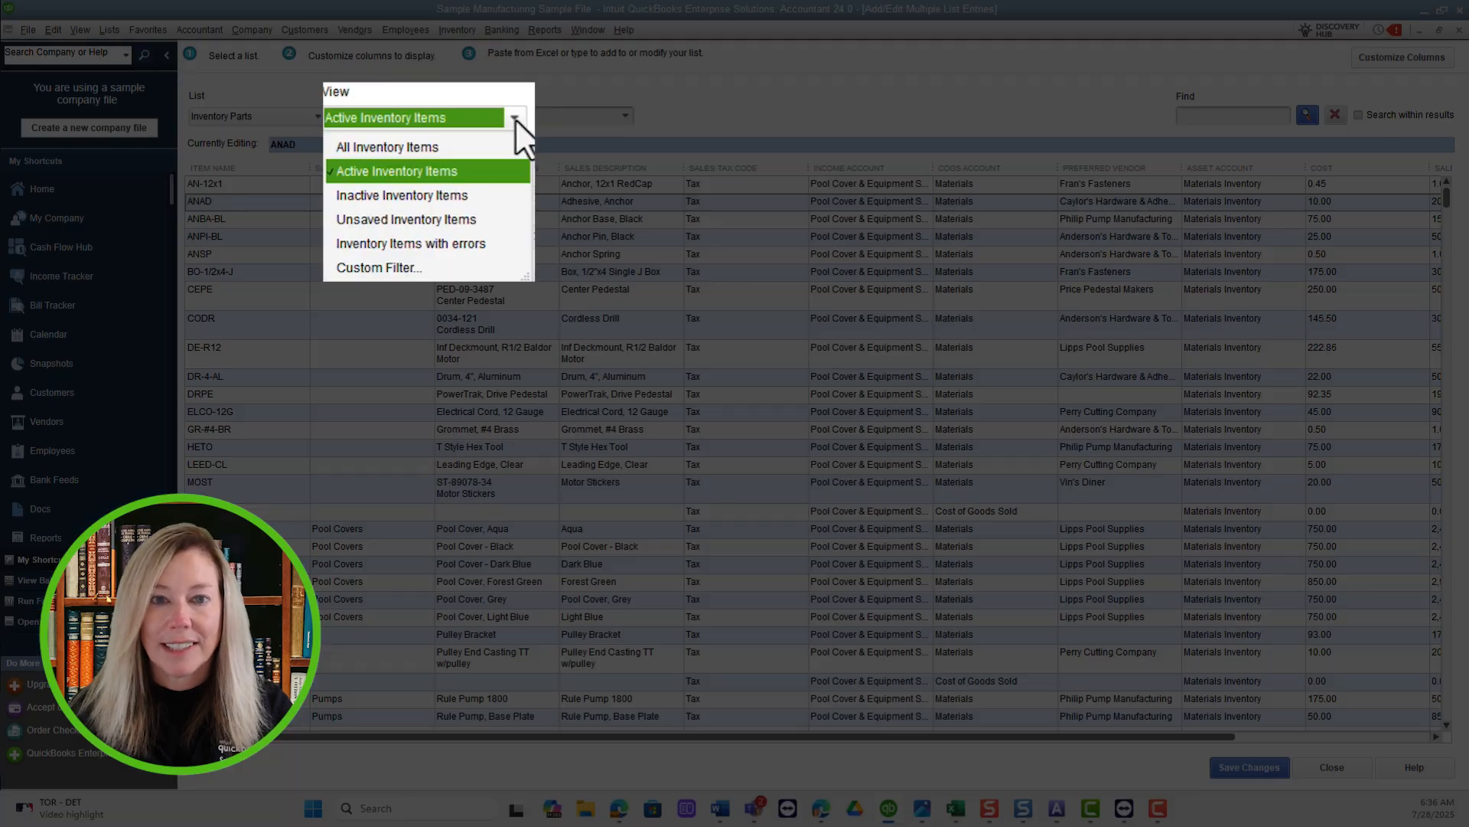
{"action": "left_click", "coordinate": [417, 269]}
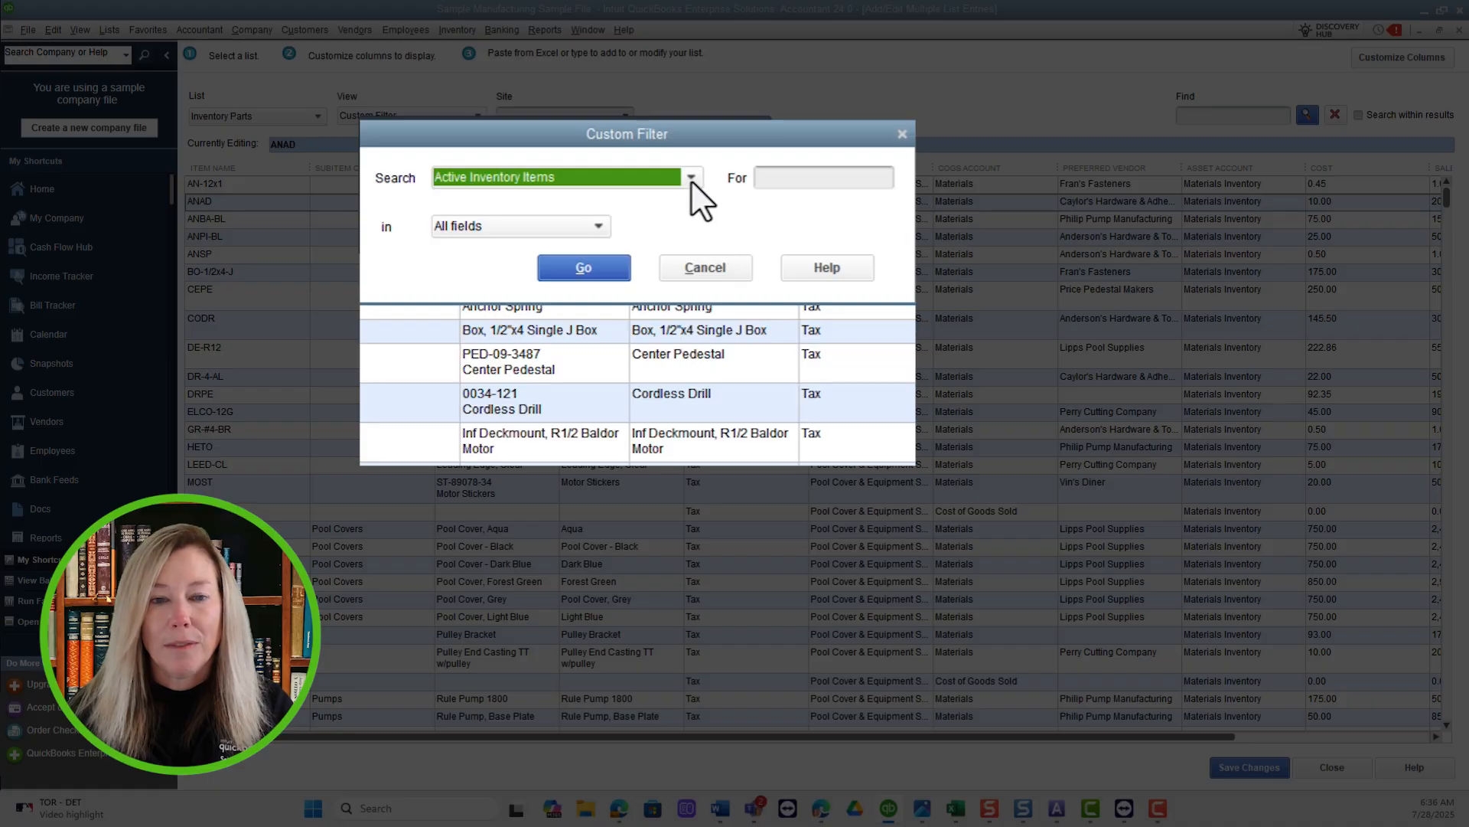
{"action": "left_click", "coordinate": [690, 178]}
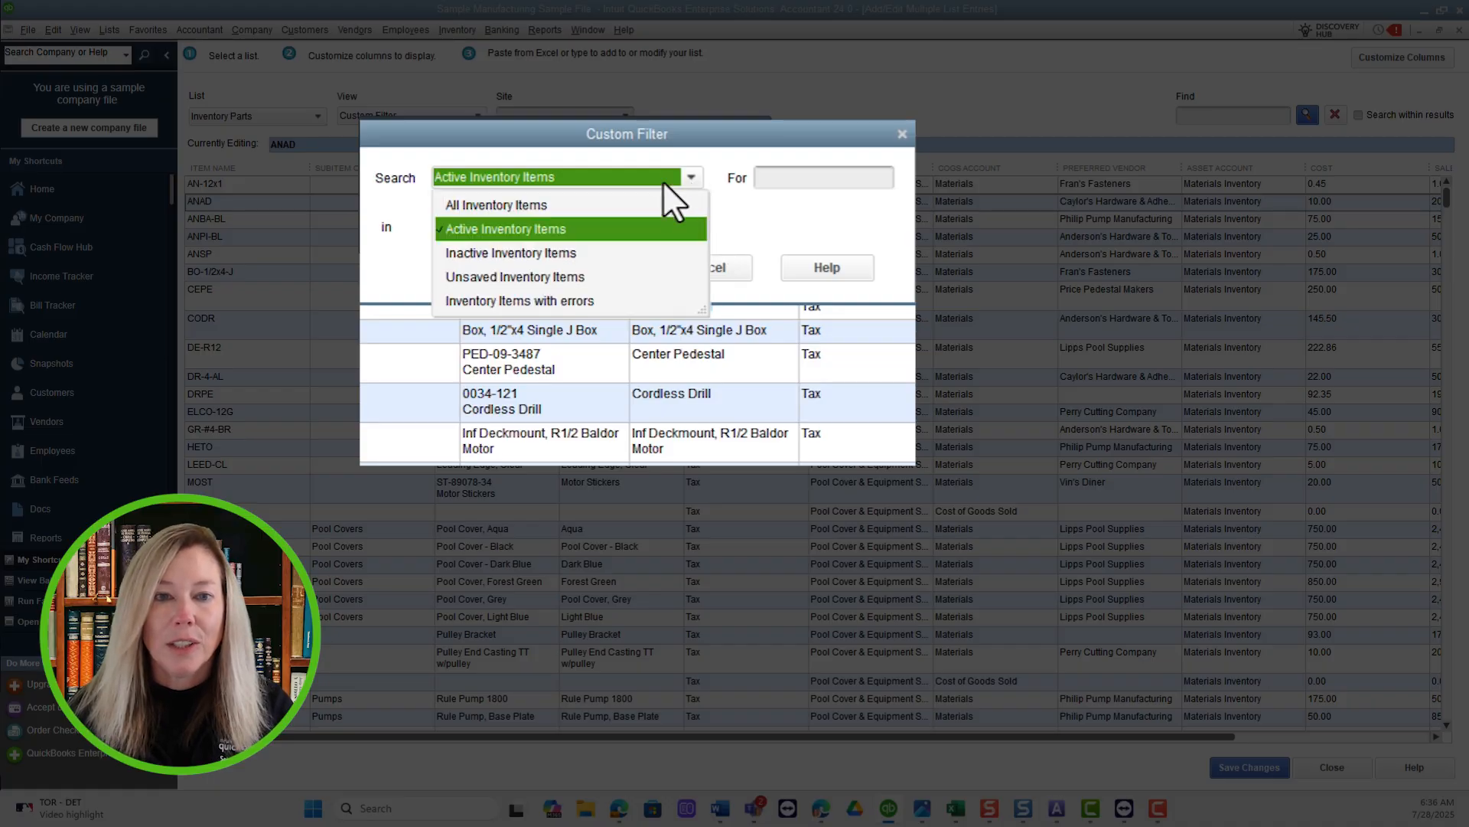
{"action": "left_click", "coordinate": [536, 205]}
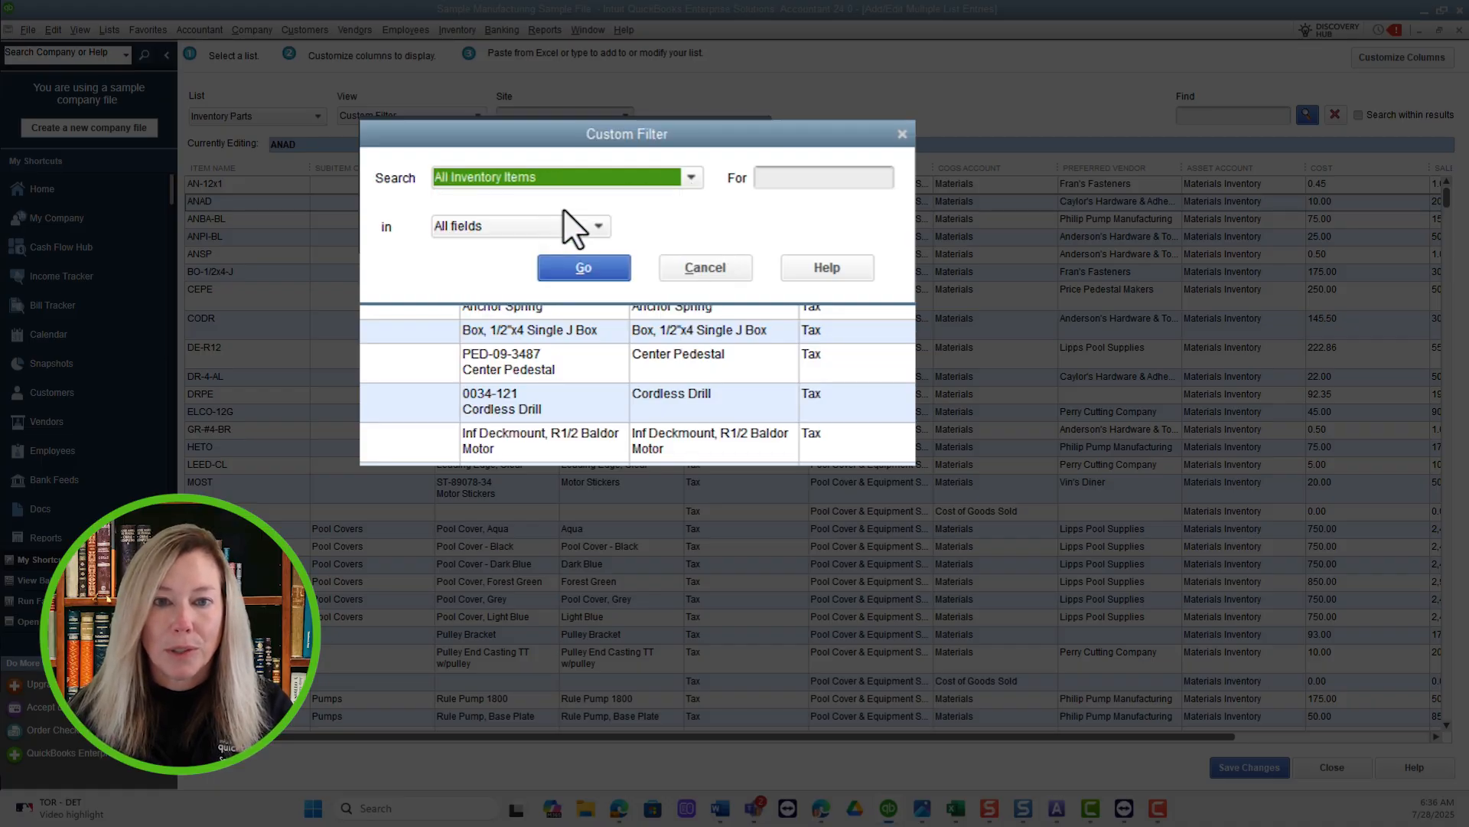
{"action": "left_click", "coordinate": [691, 175]}
{"action": "left_click", "coordinate": [561, 228]}
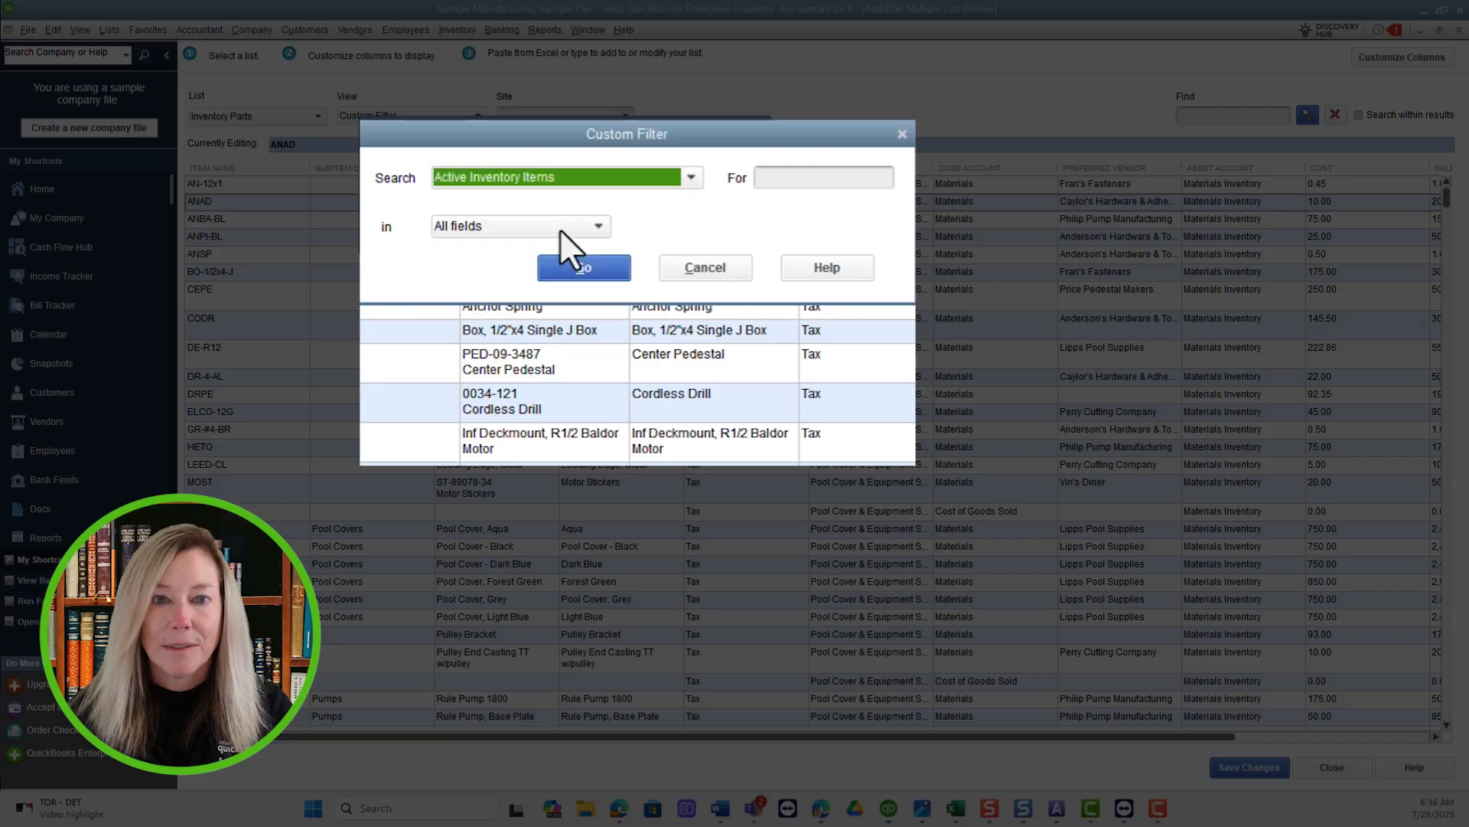
{"action": "left_click", "coordinate": [692, 178]}
{"action": "left_click", "coordinate": [467, 251]}
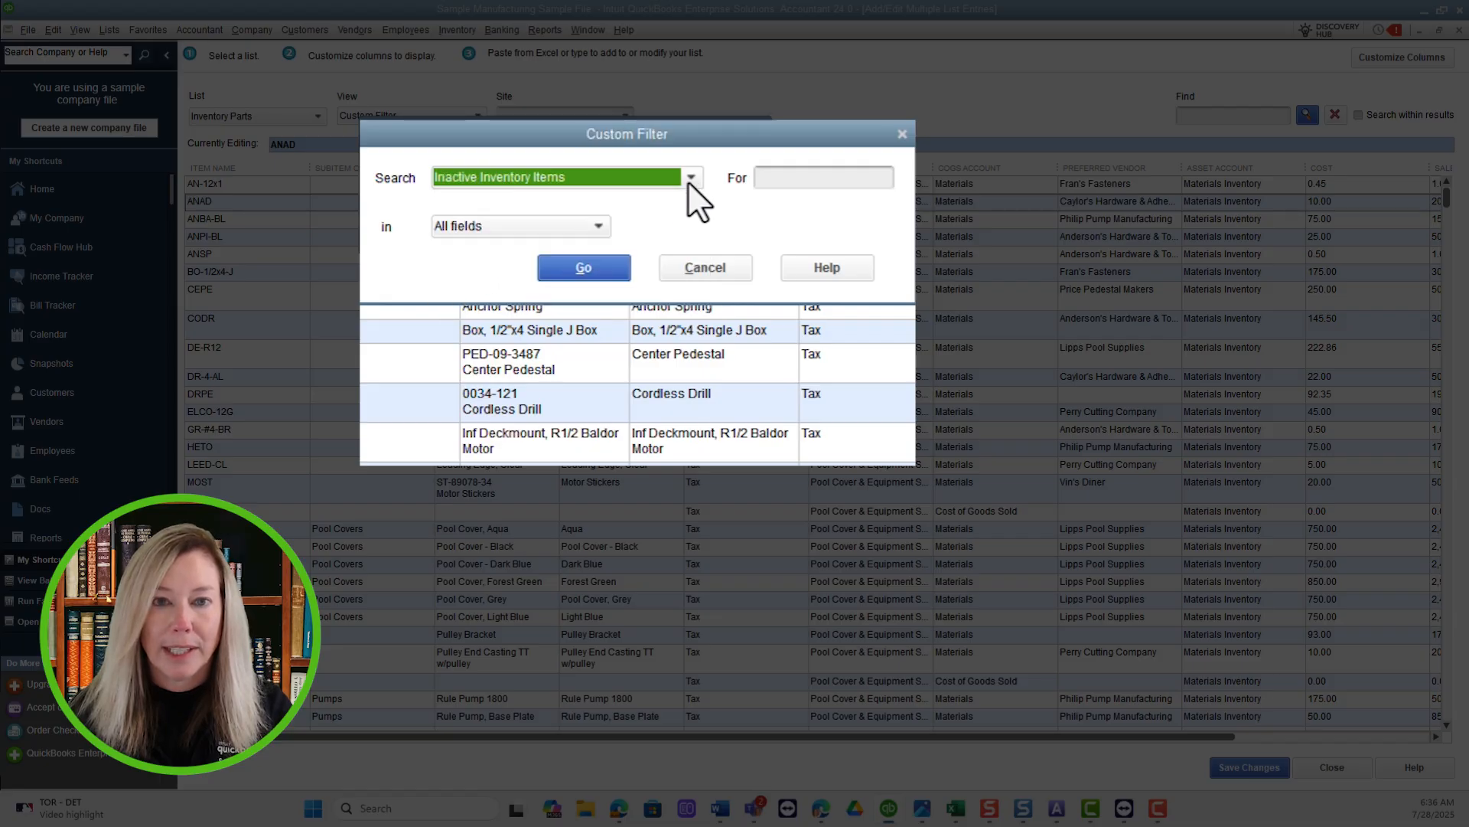
{"action": "left_click", "coordinate": [687, 175]}
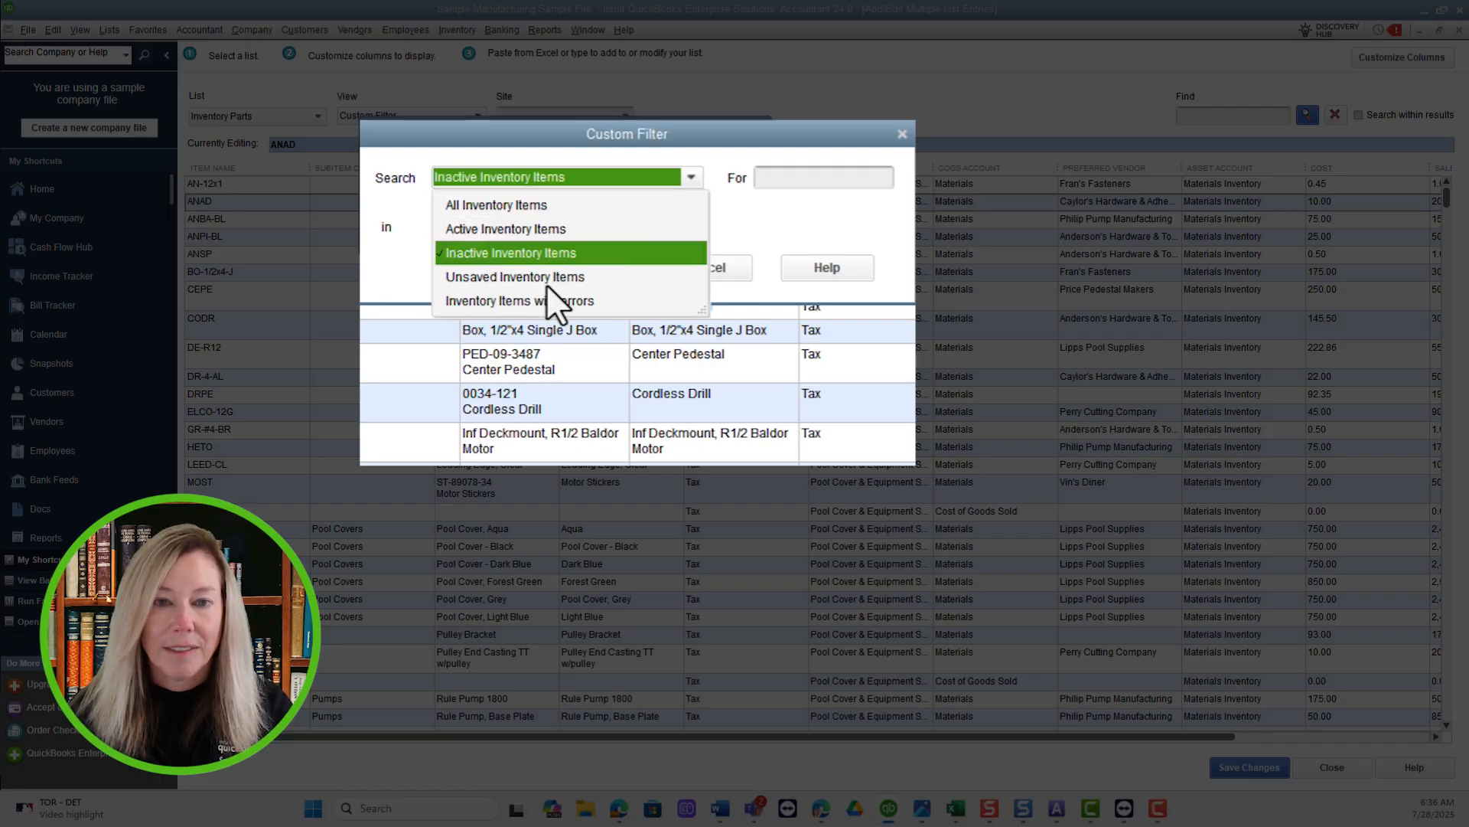
{"action": "left_click", "coordinate": [582, 277]}
{"action": "left_click", "coordinate": [694, 177]}
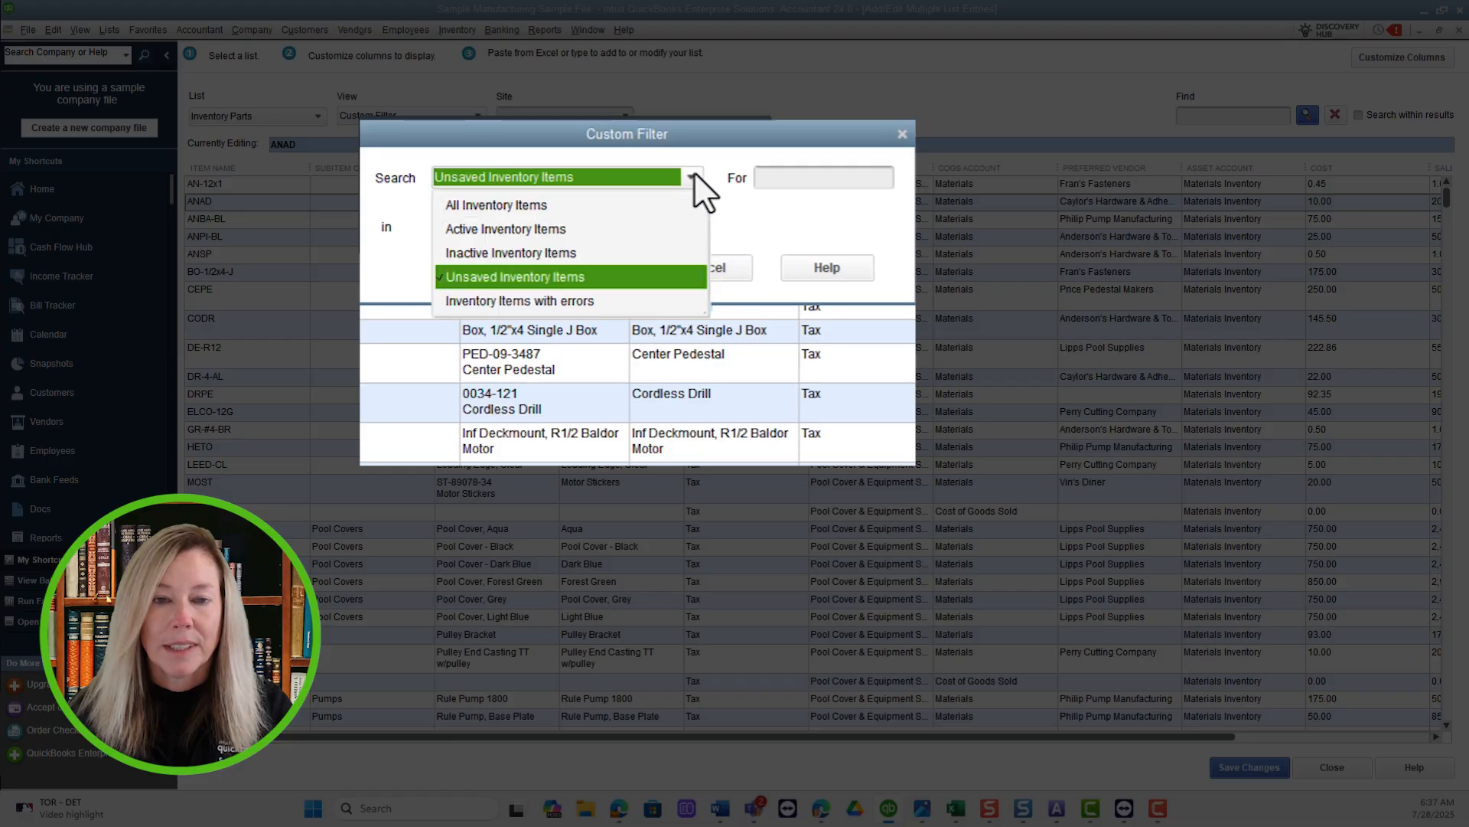
{"action": "left_click", "coordinate": [540, 300]}
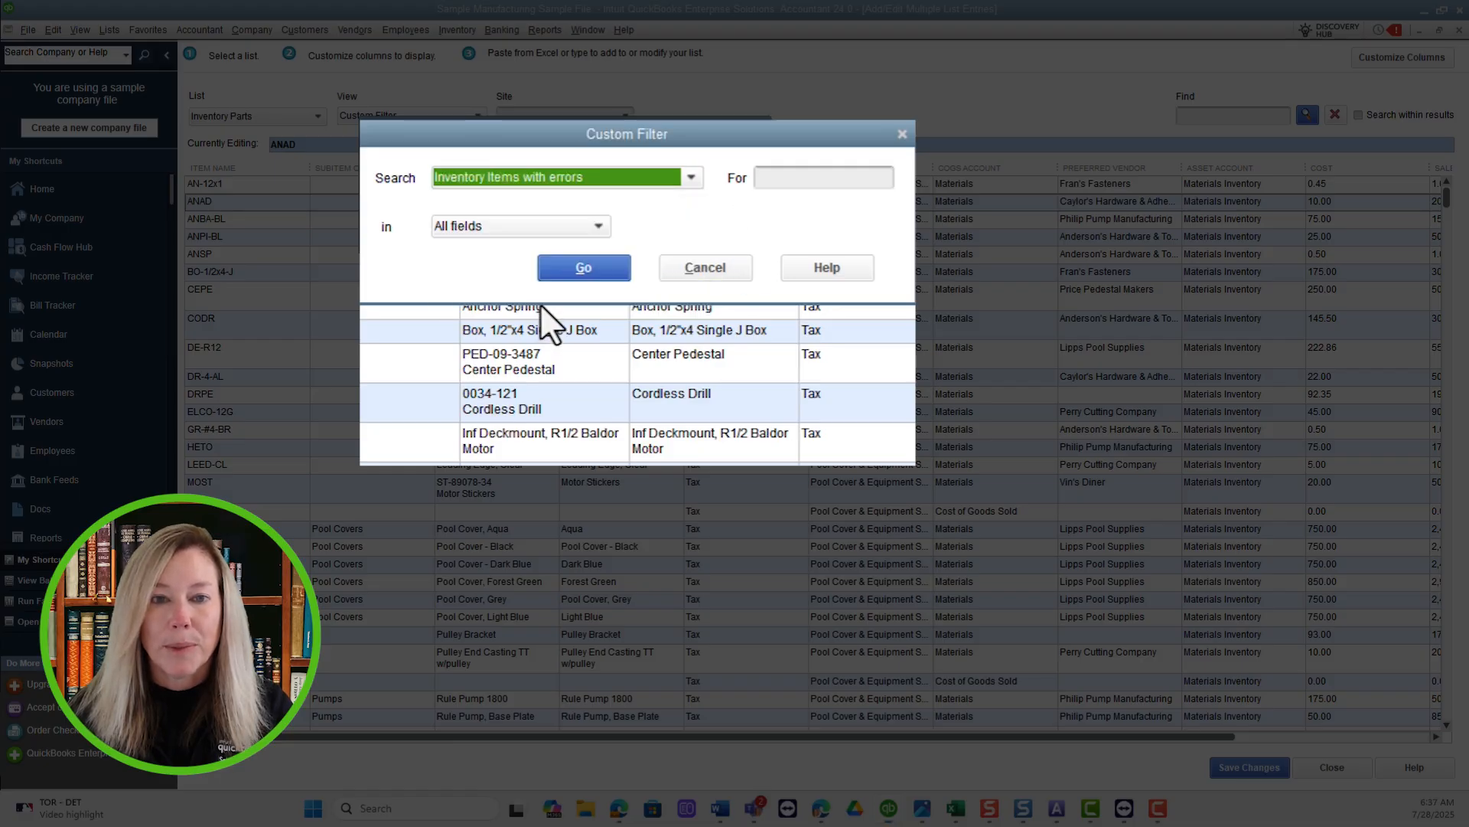
{"action": "left_click", "coordinate": [673, 179]}
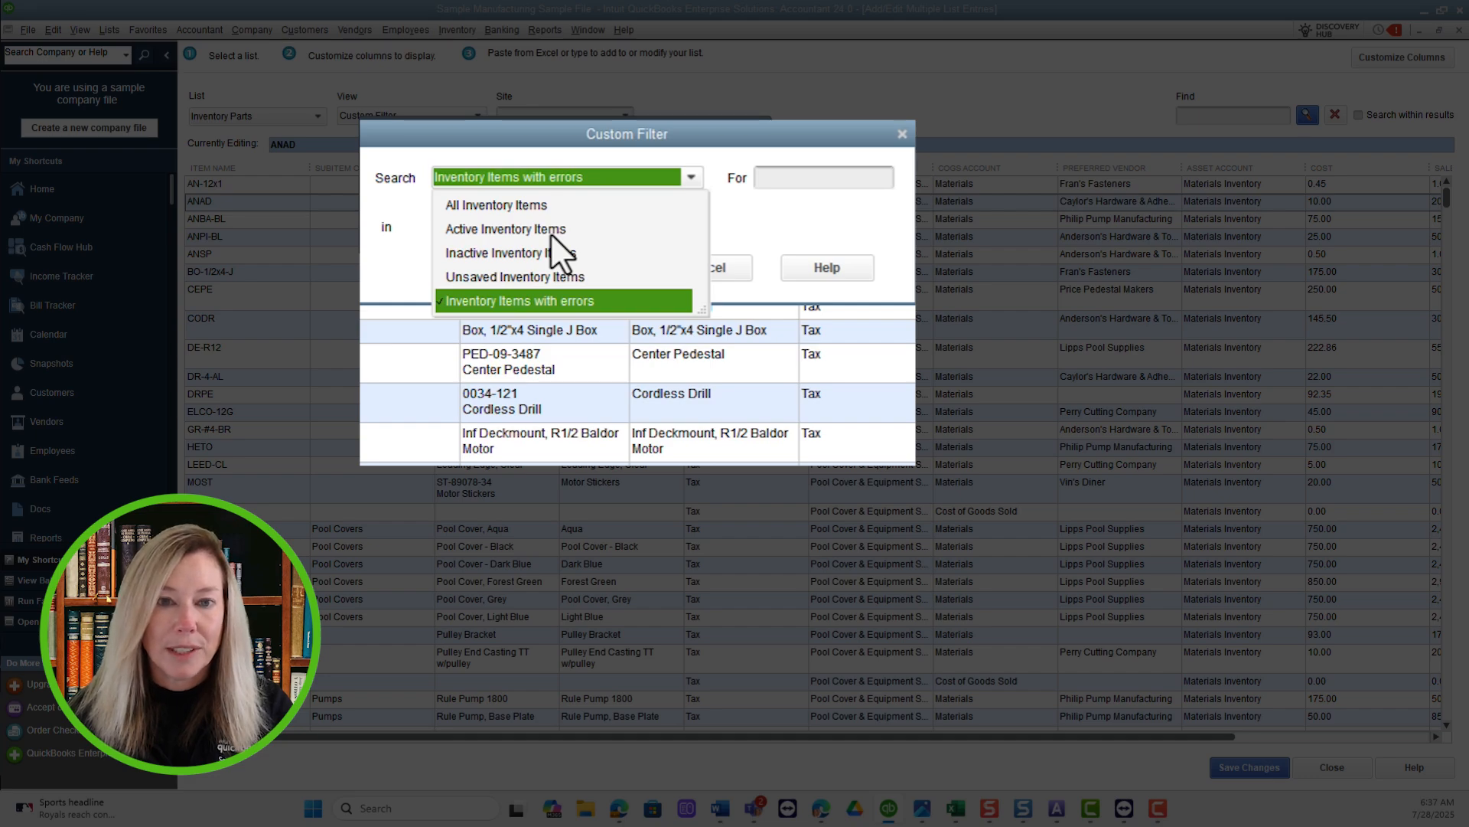
{"action": "left_click", "coordinate": [550, 230]}
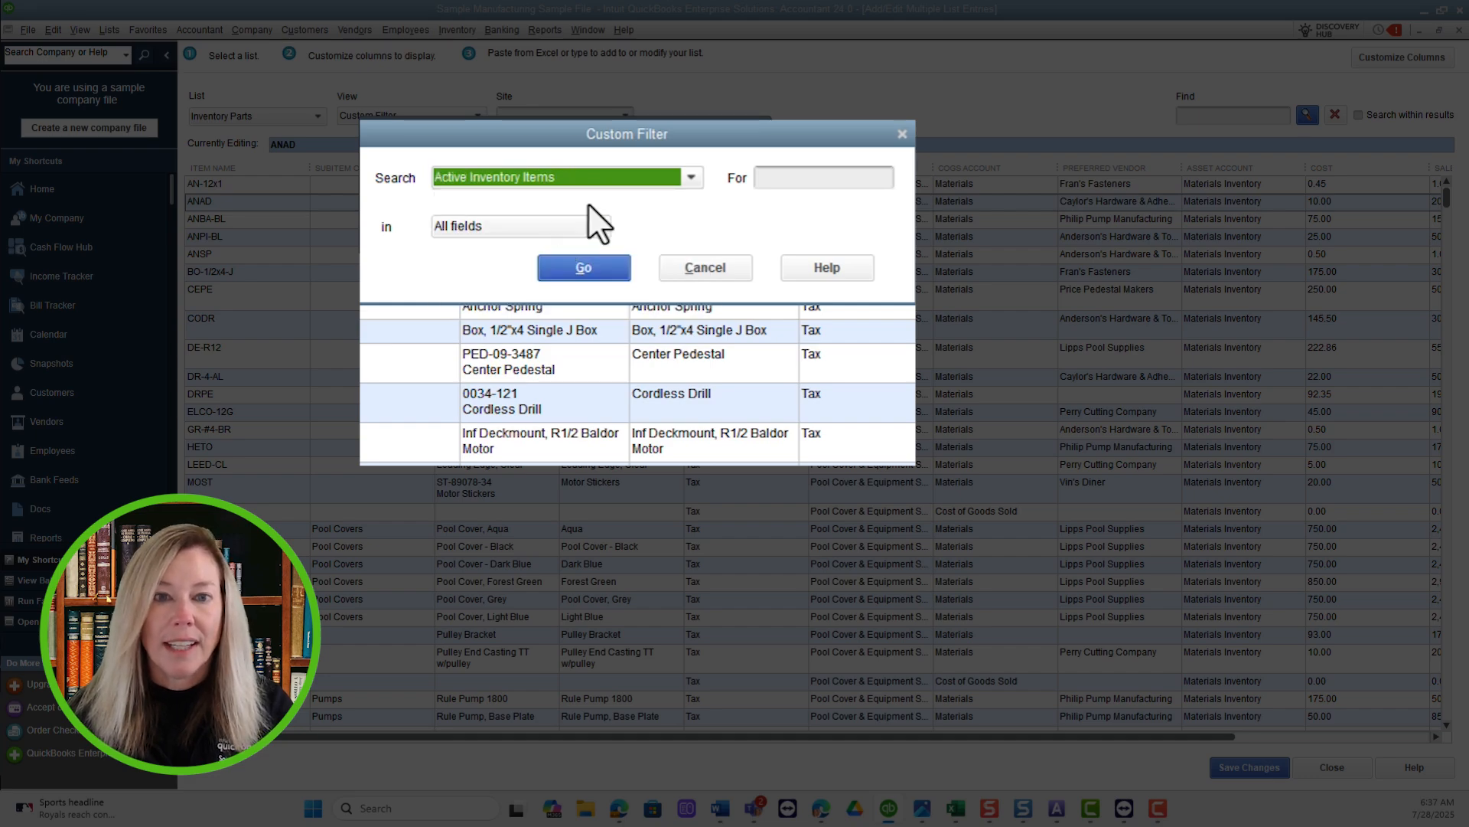
Apply the custom filter to find PO in the Item Name field of the active inventory items.
{"action": "left_click", "coordinate": [775, 178]}
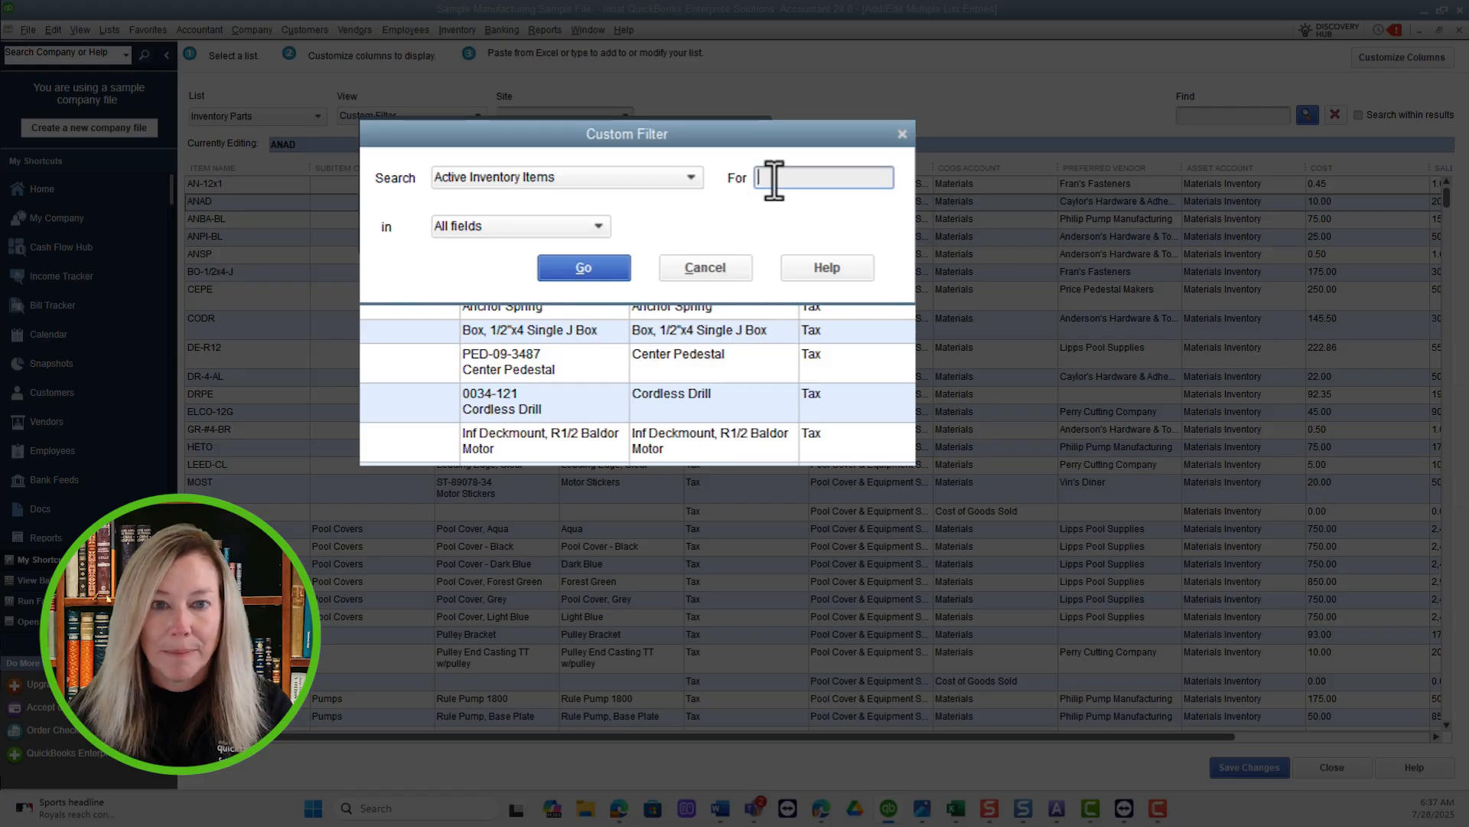
{"action": "type", "text": "PC"}
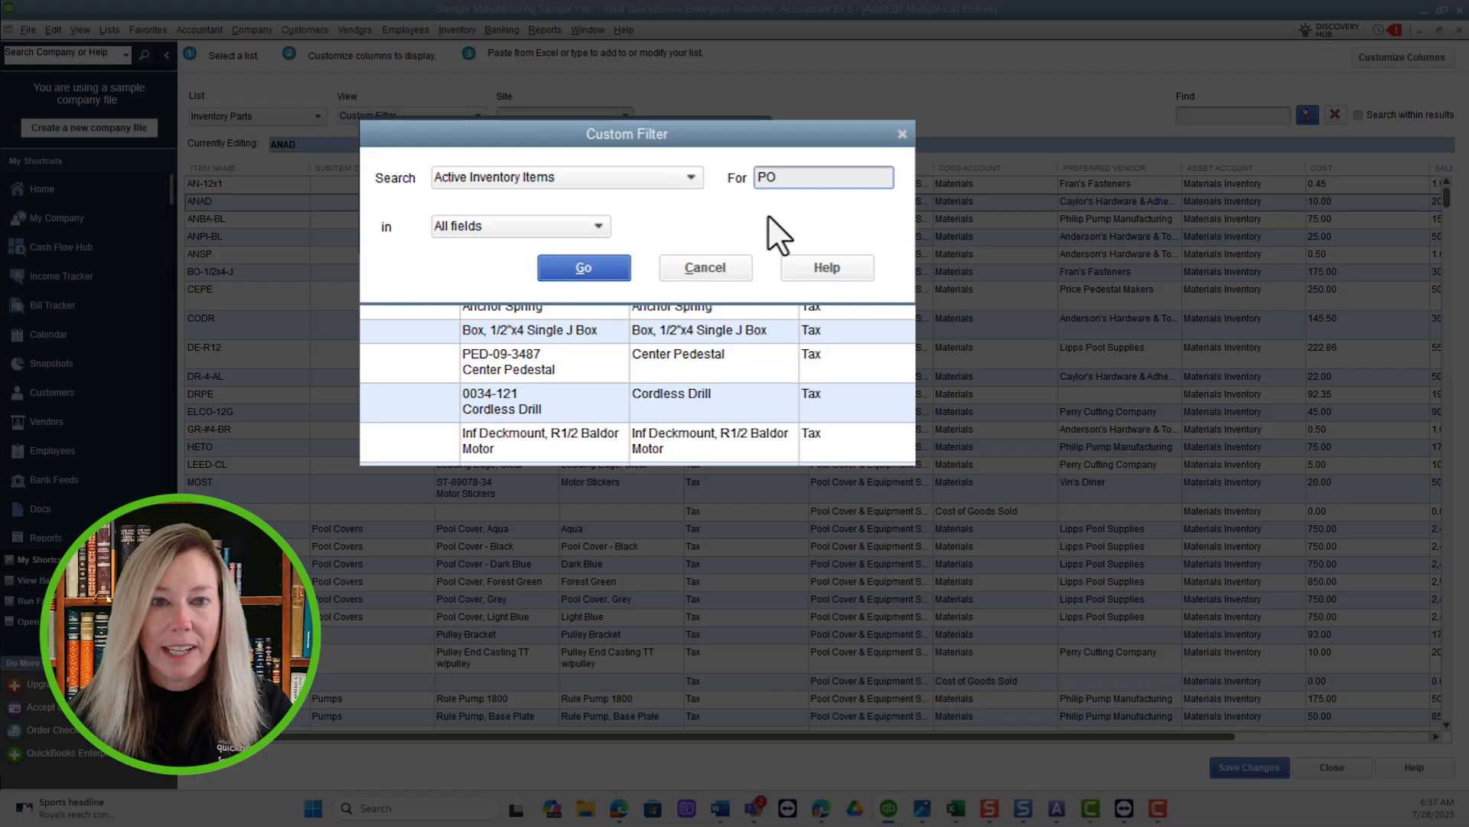
{"action": "left_click", "coordinate": [593, 226]}
{"action": "left_click", "coordinate": [514, 303]}
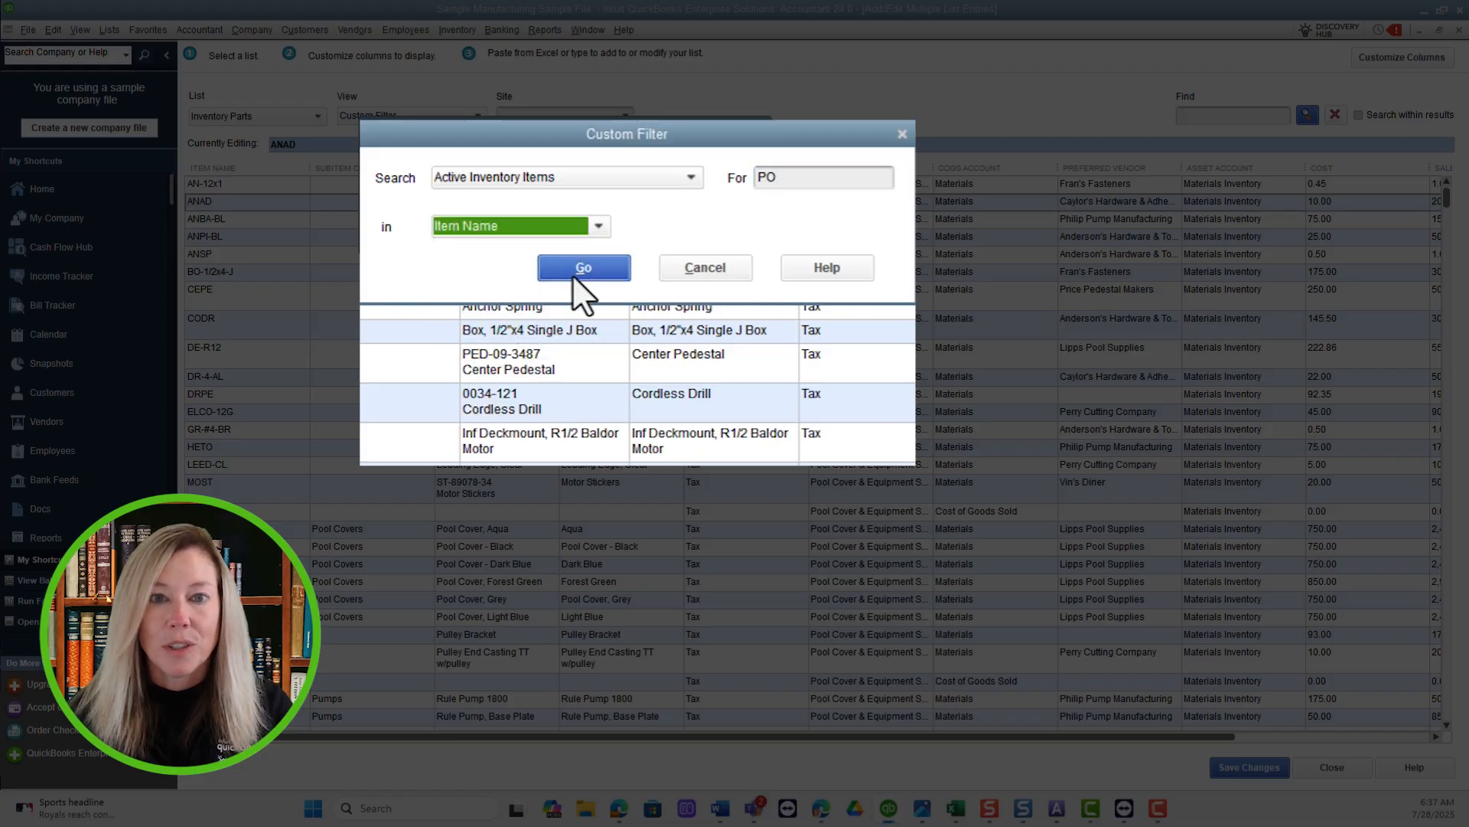
{"action": "left_click", "coordinate": [575, 269]}
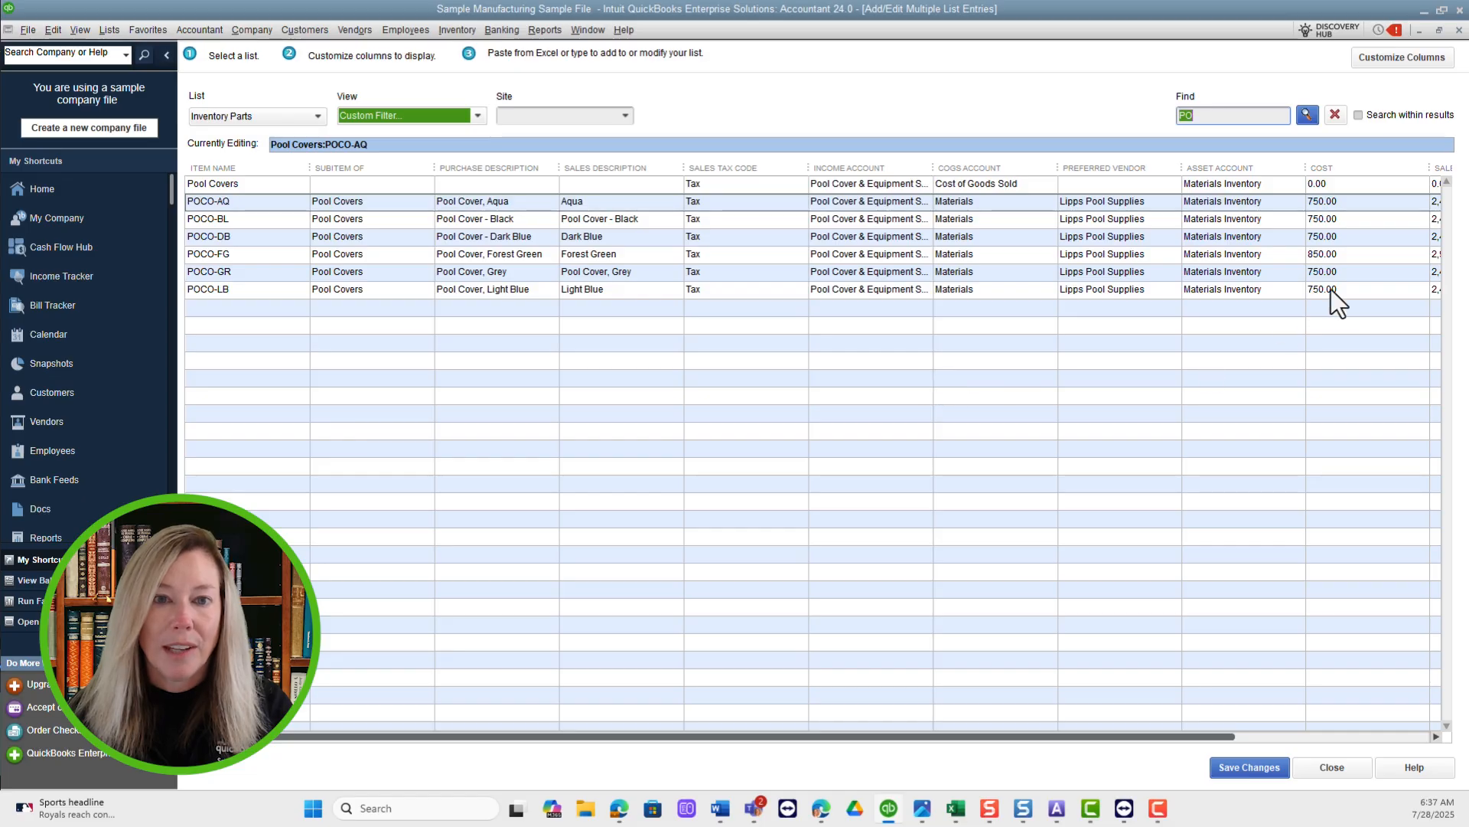
Clear the custom filter and run a general find for PO across the active inventory items.
{"action": "left_click", "coordinate": [1335, 115]}
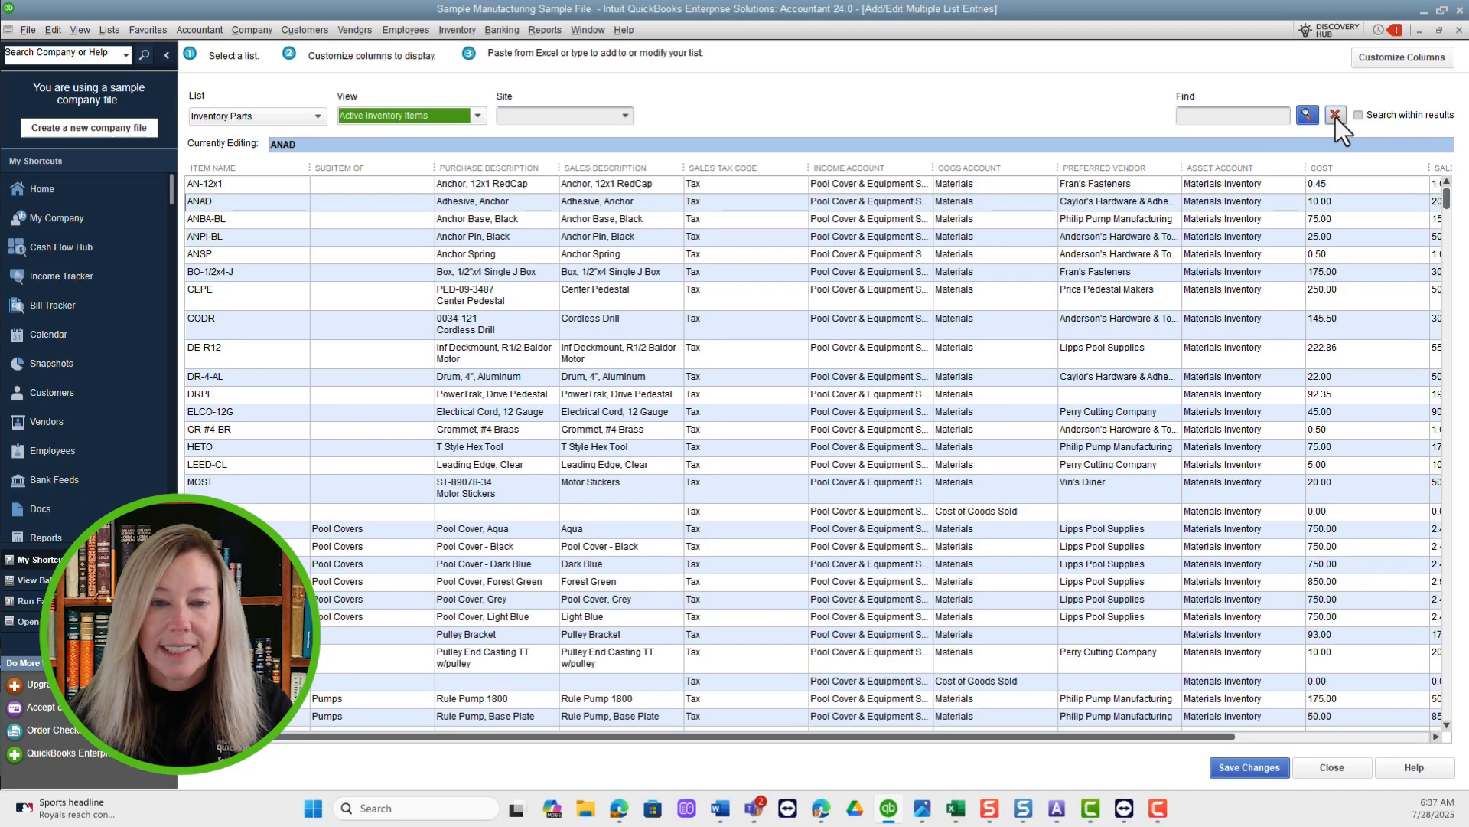
{"action": "left_click", "coordinate": [1236, 118]}
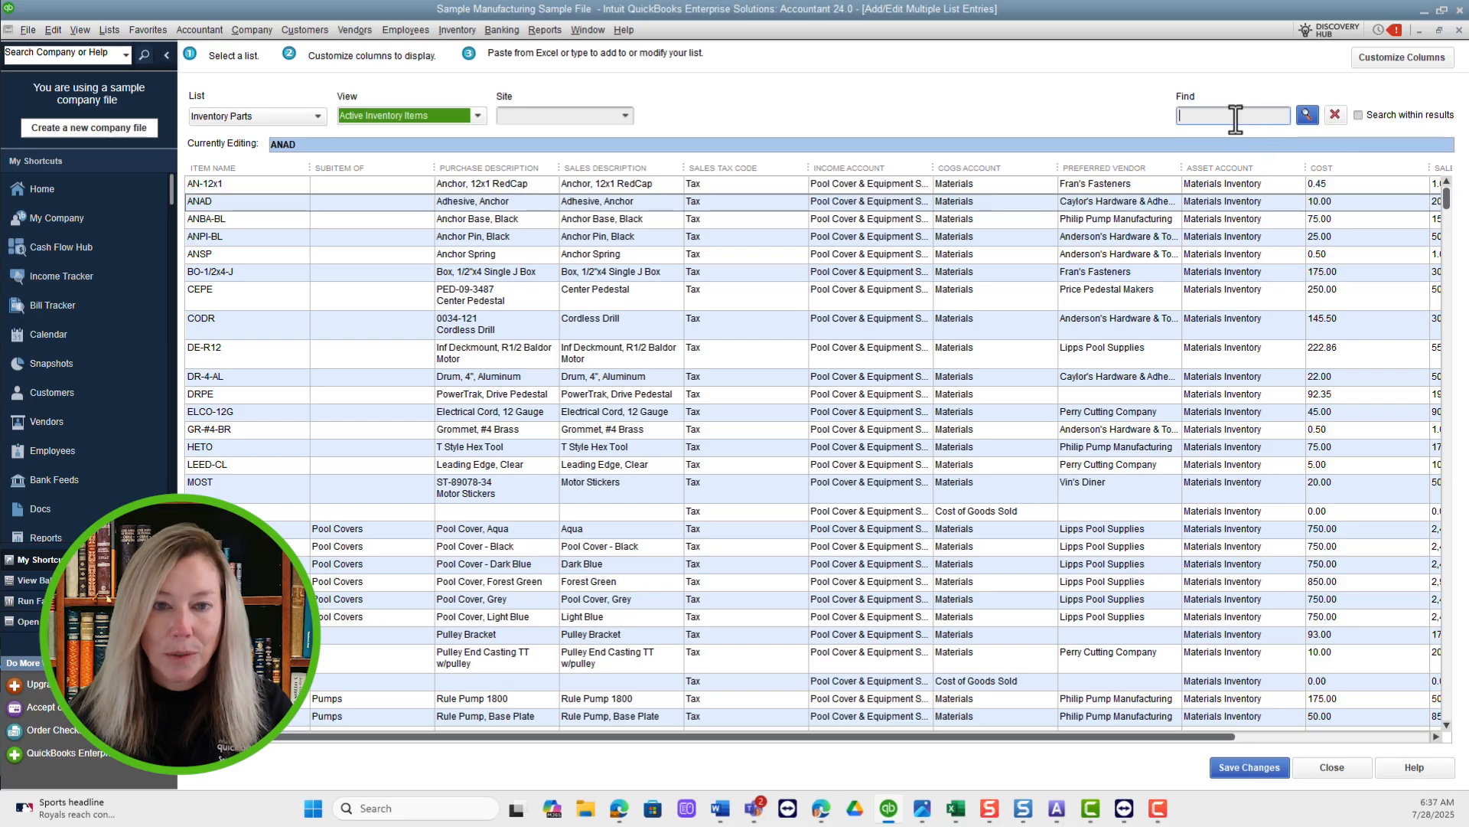
{"action": "type", "text": "PO"}
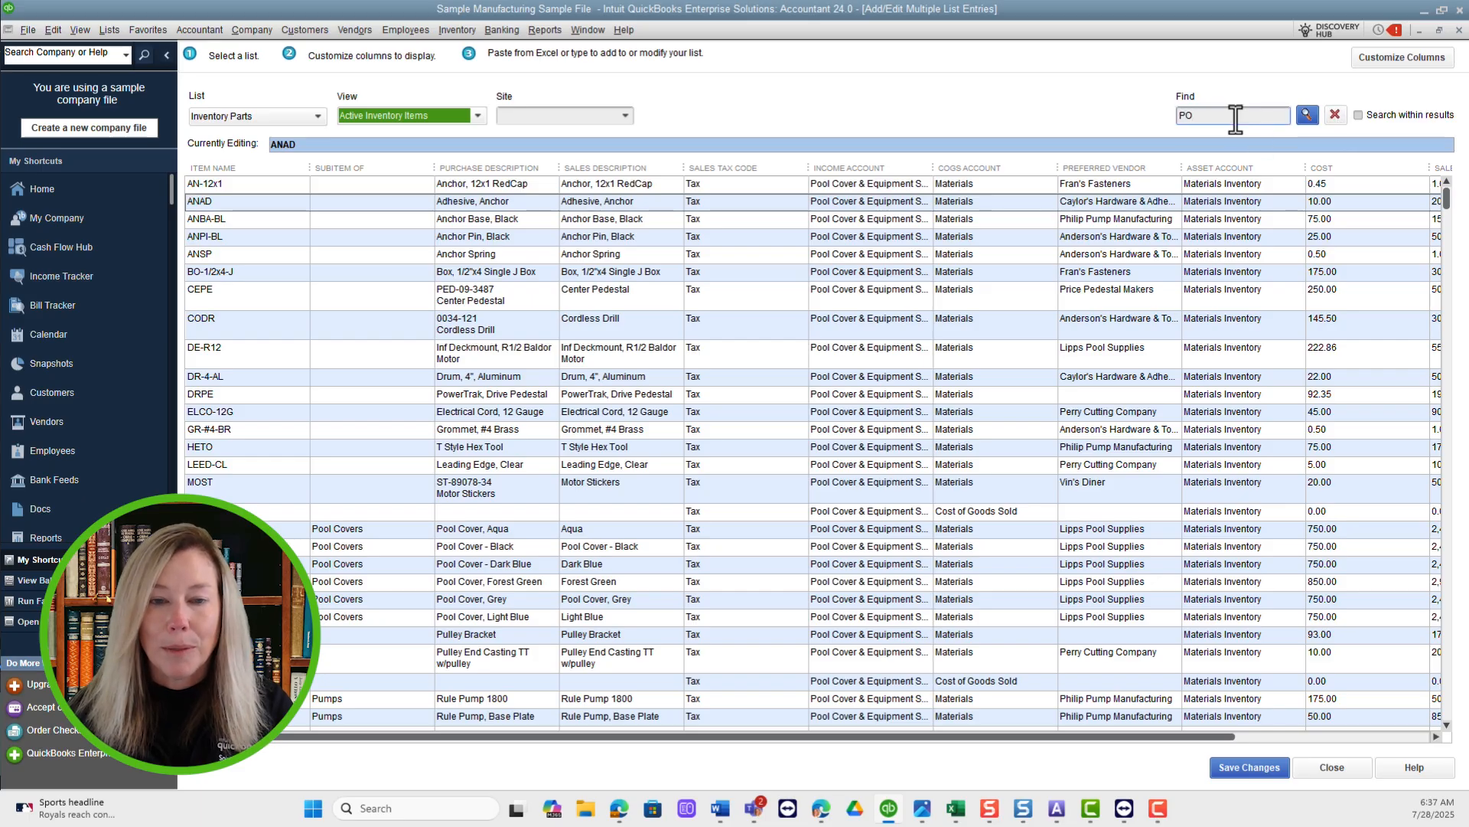
{"action": "left_click", "coordinate": [1306, 114]}
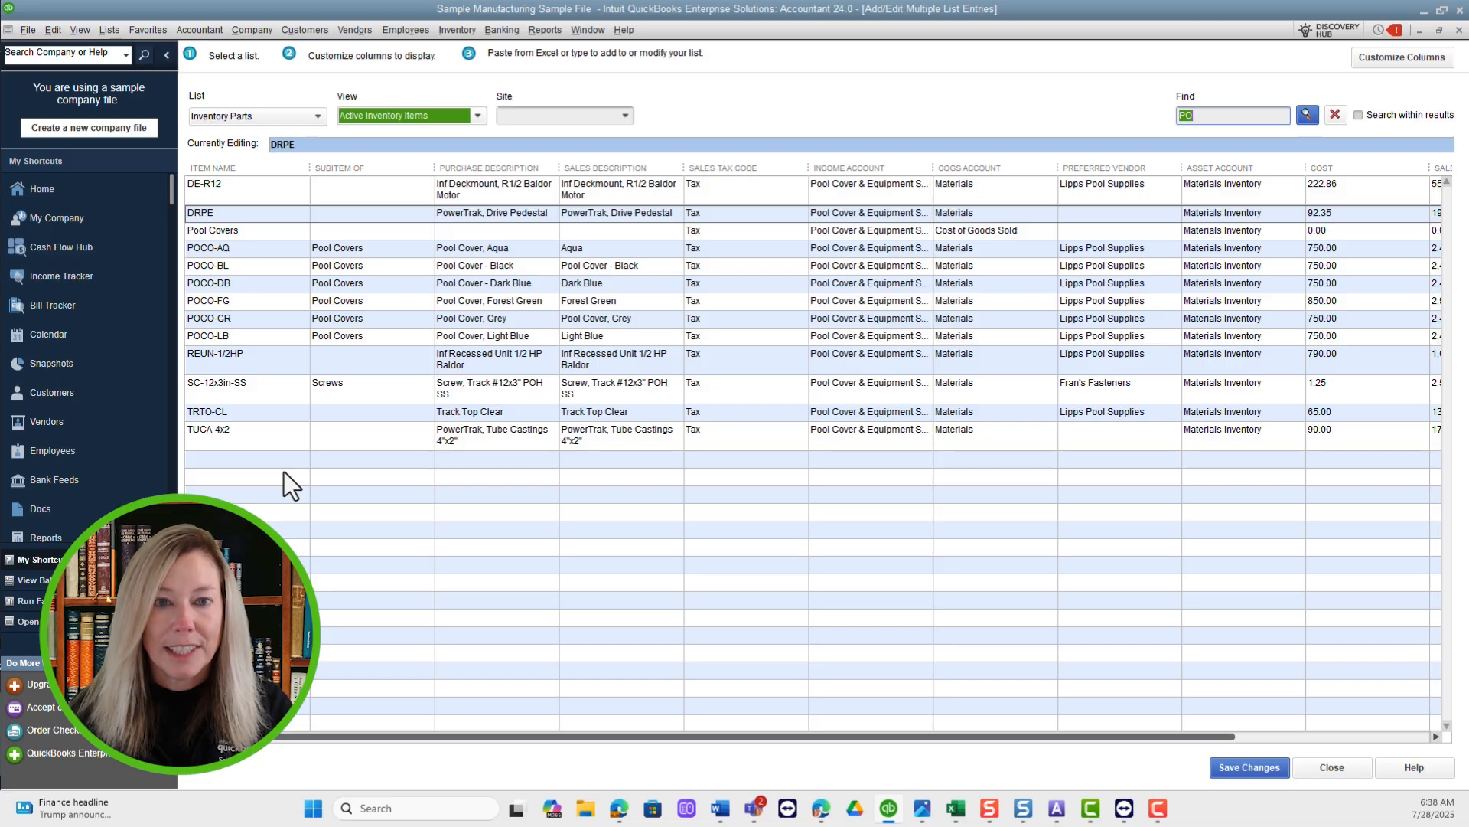
Save the inventory parts list and close the Add/Edit Multiple List Entries window.
{"action": "left_click", "coordinate": [1249, 767]}
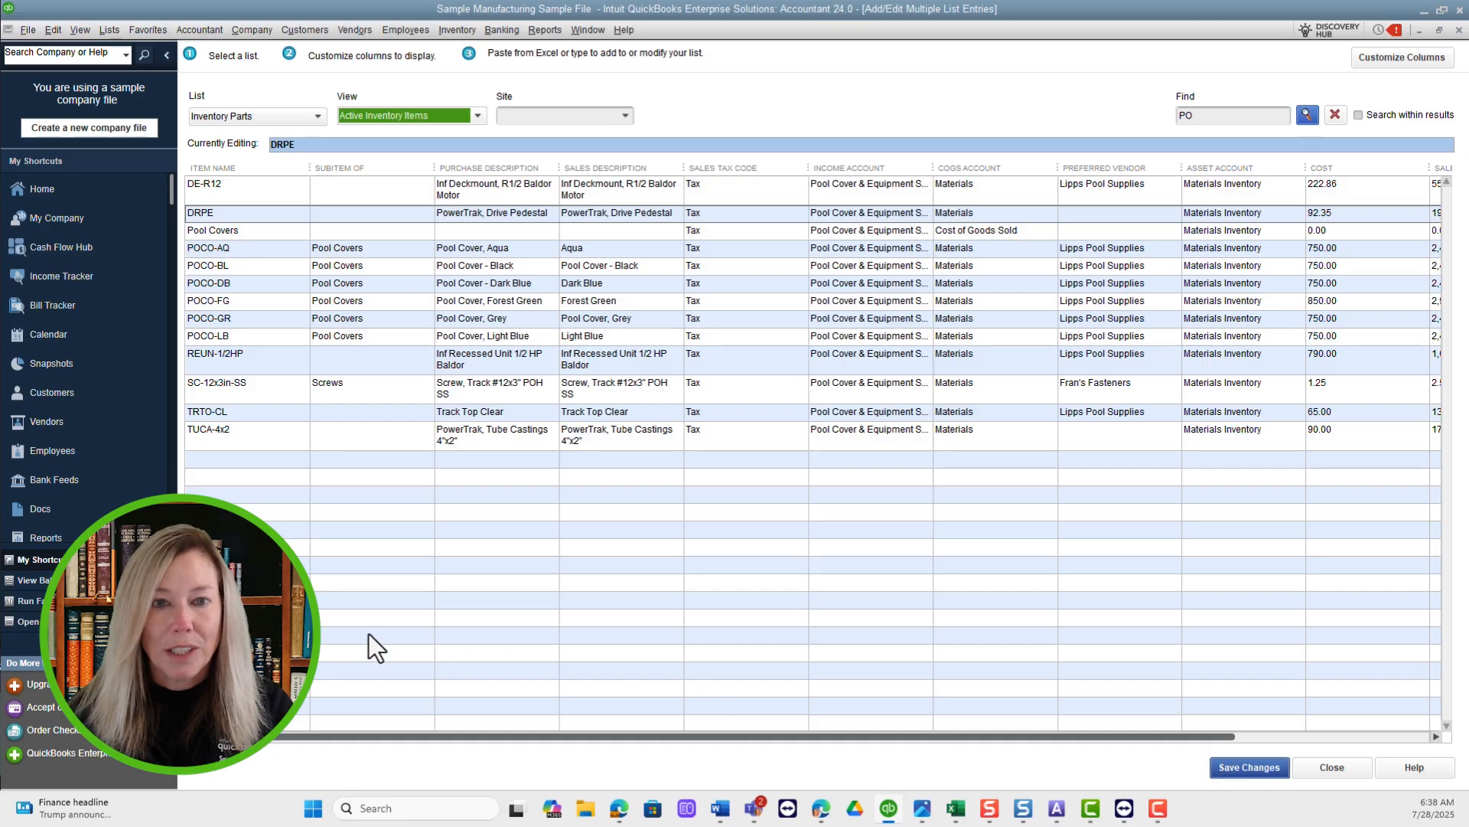
{"action": "left_click", "coordinate": [1339, 773]}
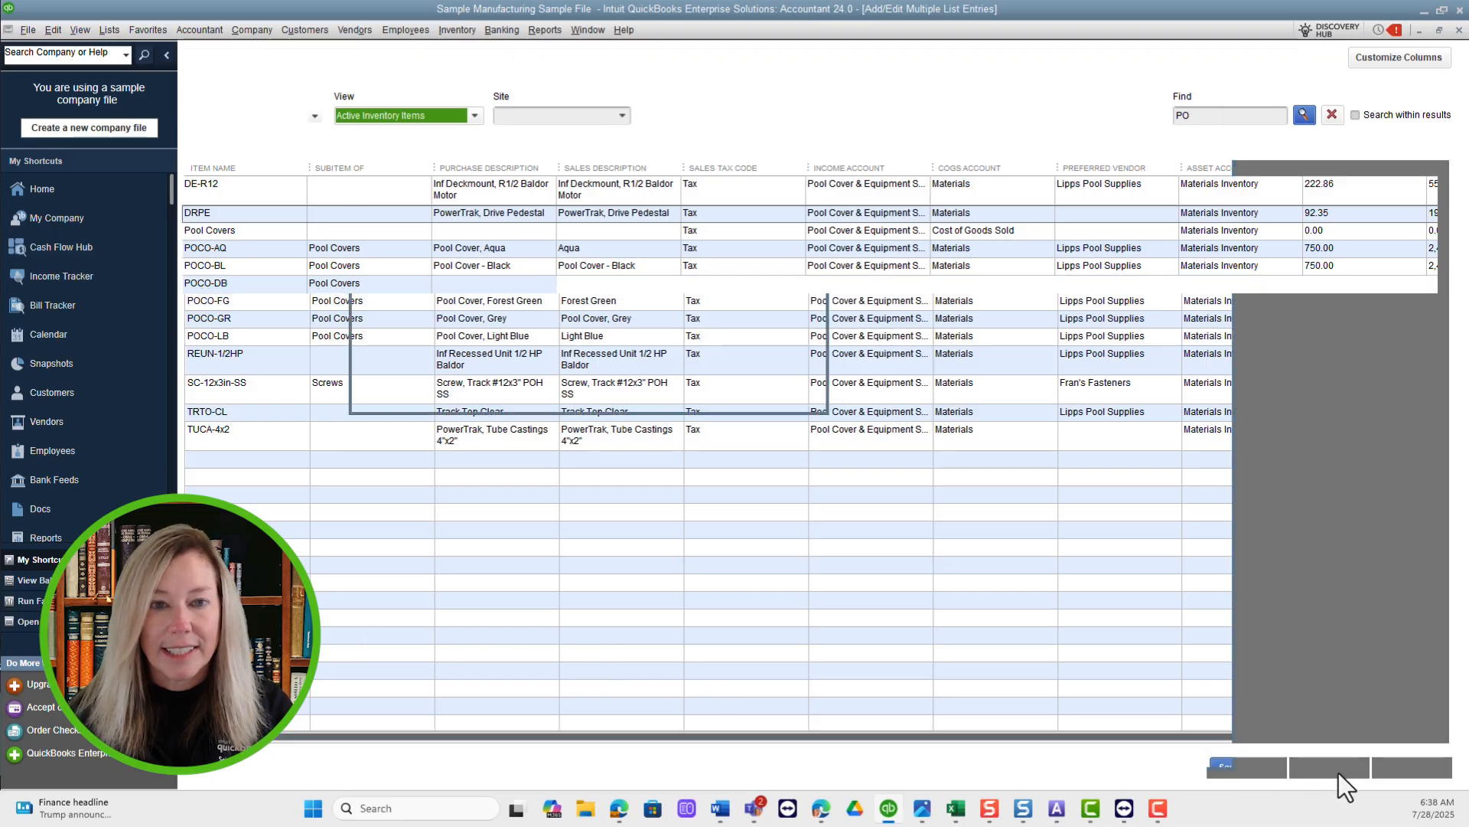